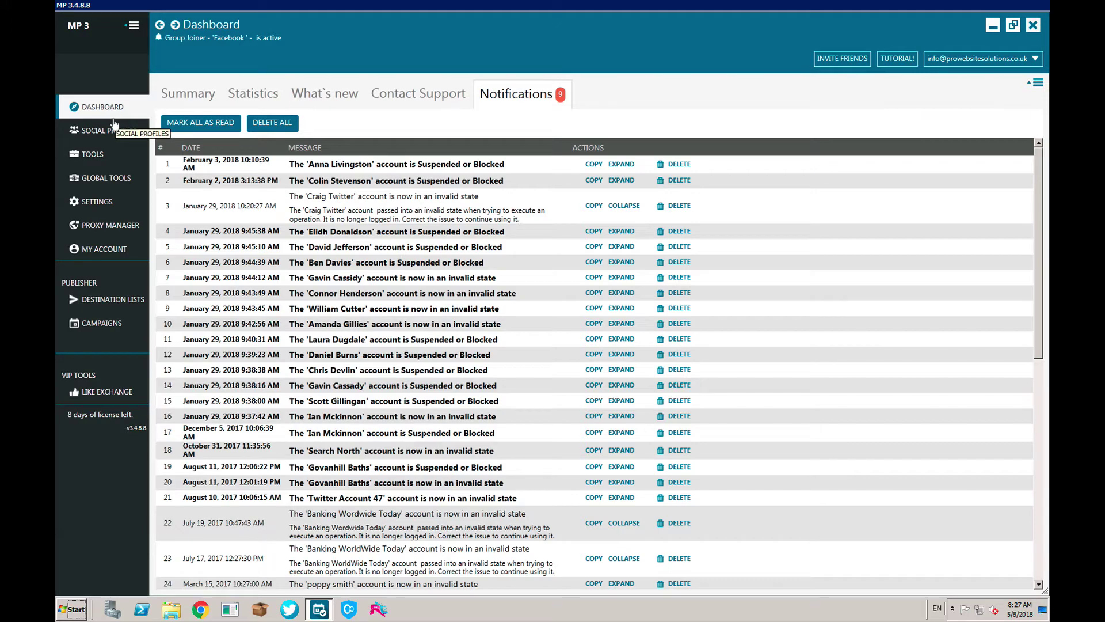
- Review the dashboard's Summary, Statistics, What's new, Contact Support and Notifications sections, plus the friend invitation form
click(130, 109)
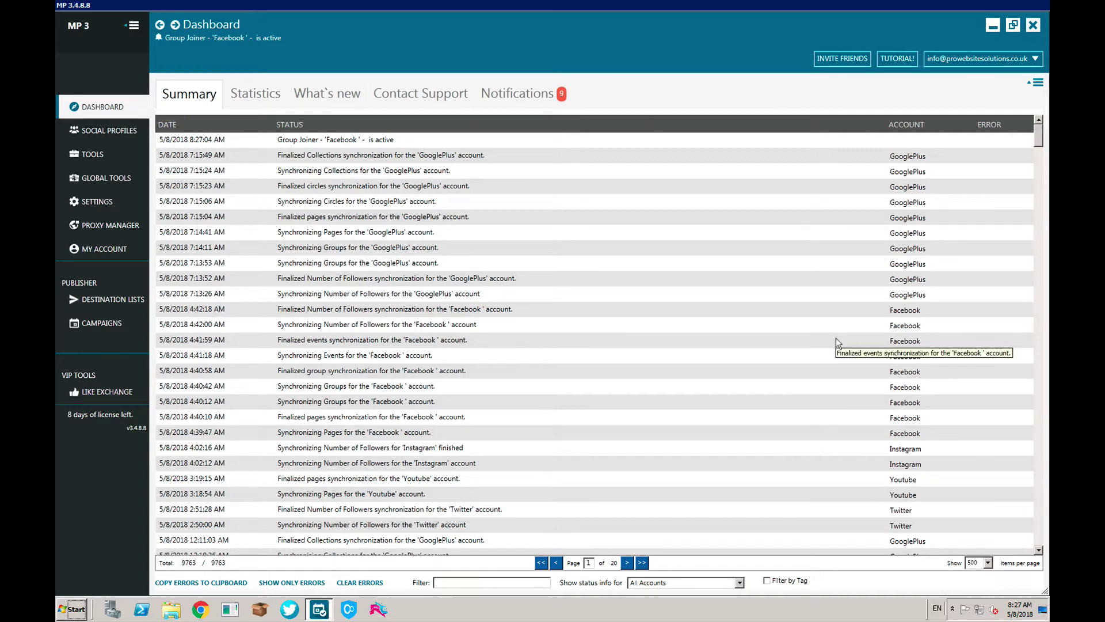
click(262, 101)
click(339, 95)
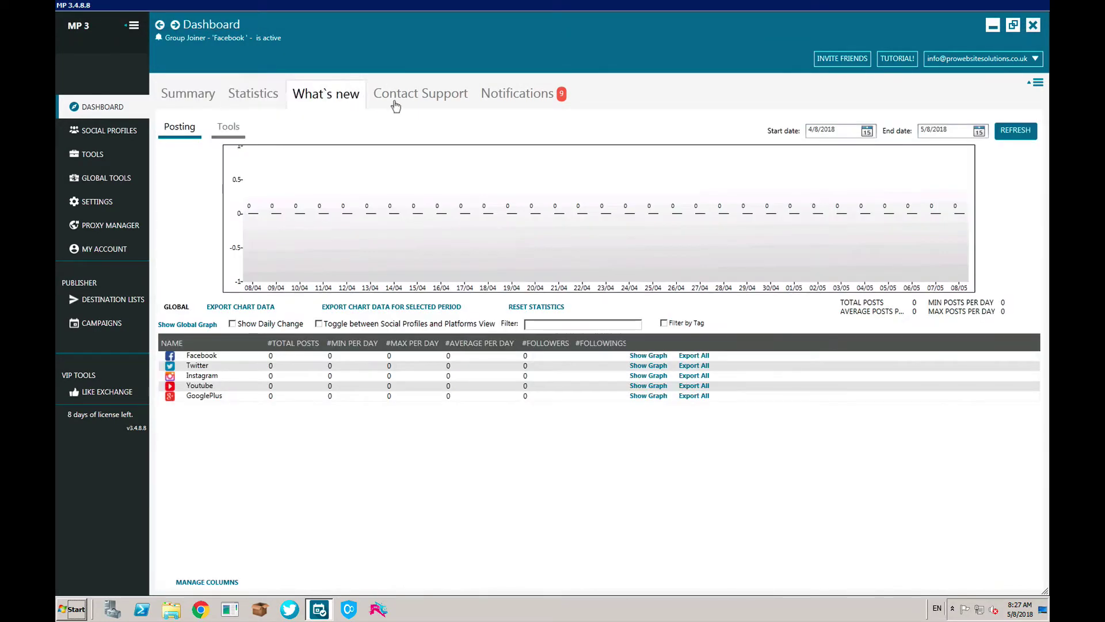
click(407, 106)
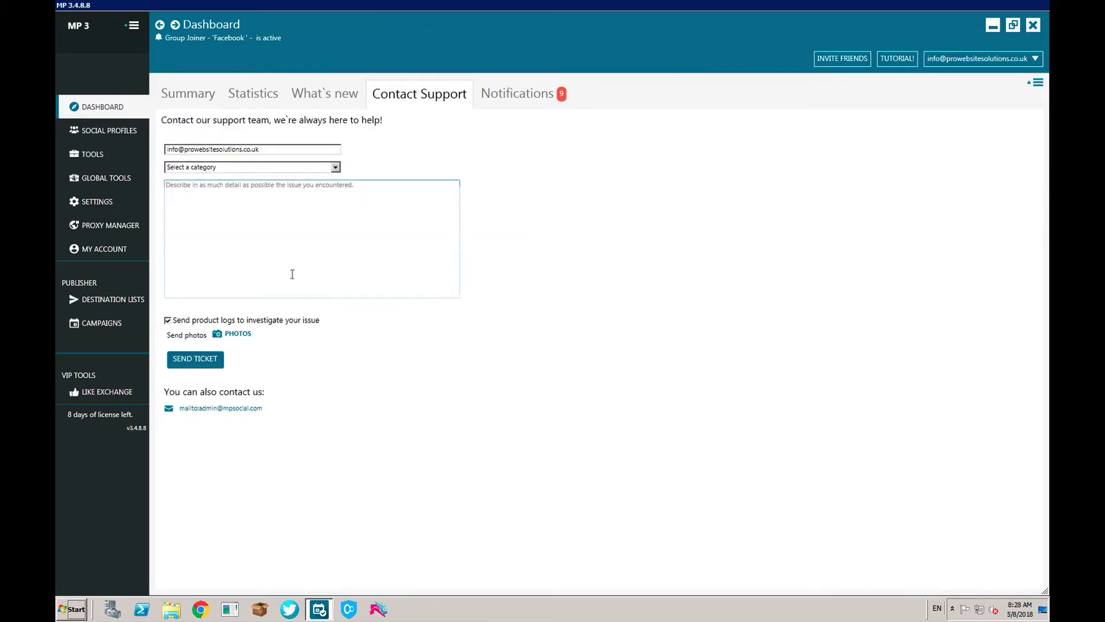
click(532, 97)
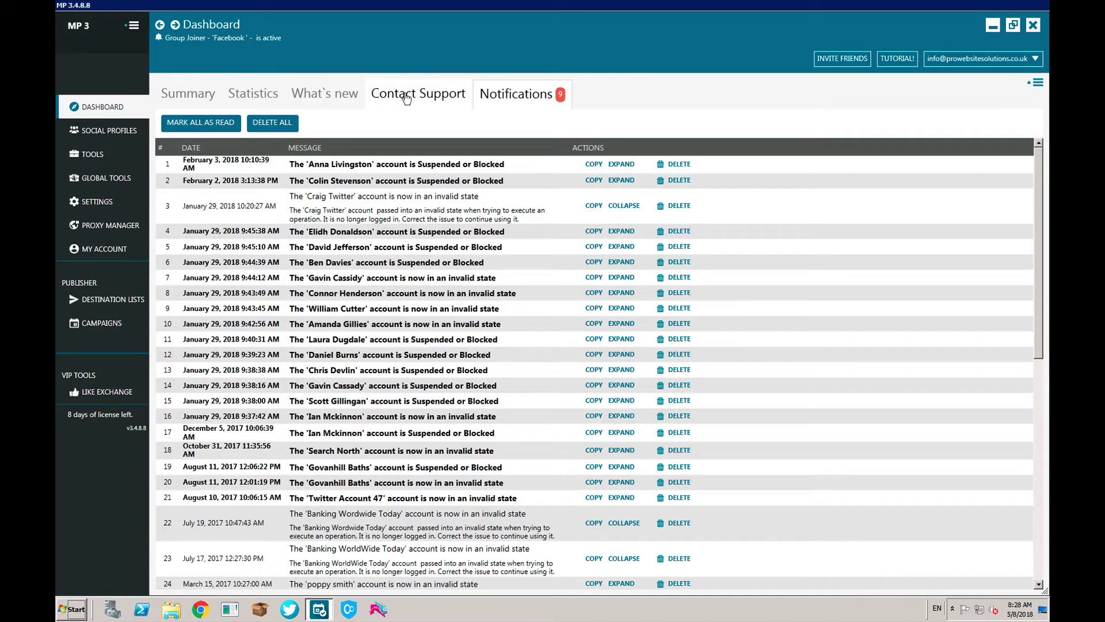
click(325, 97)
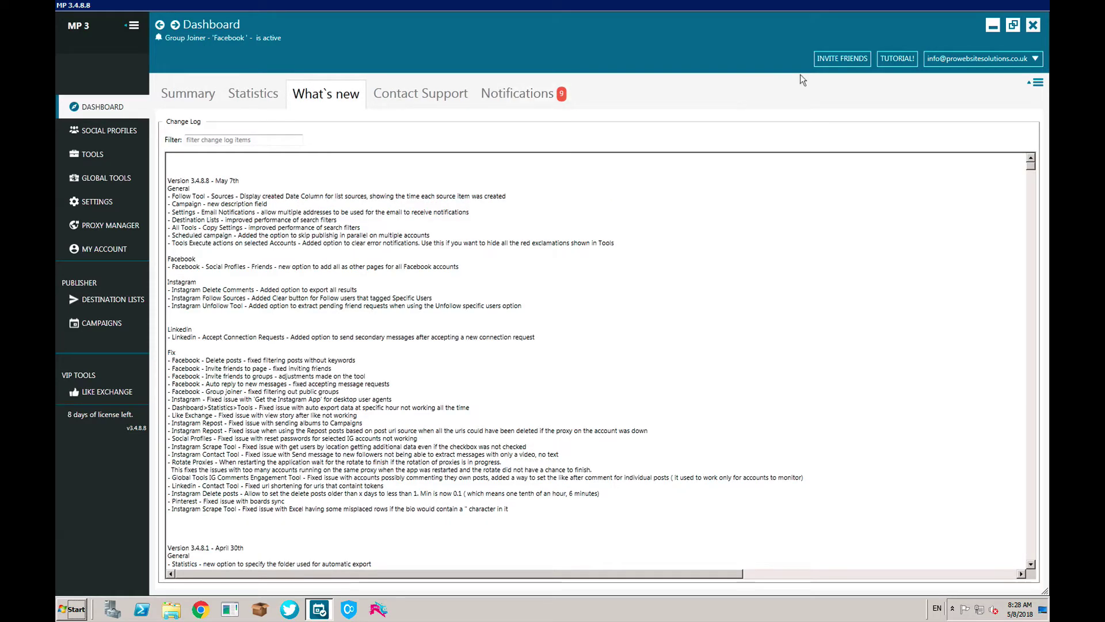
click(831, 67)
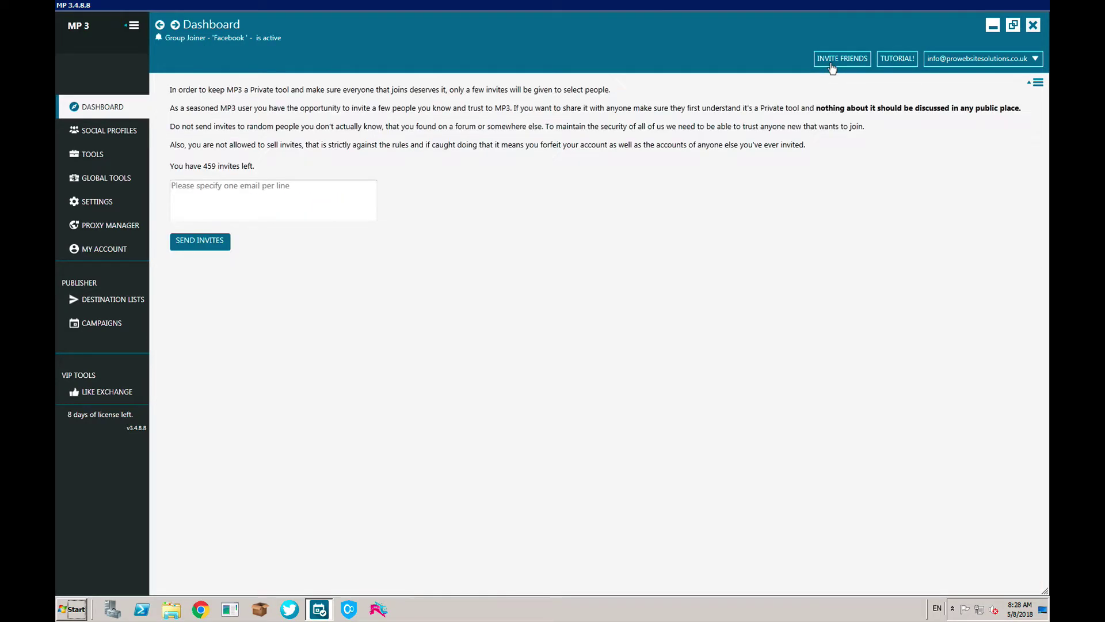
click(307, 210)
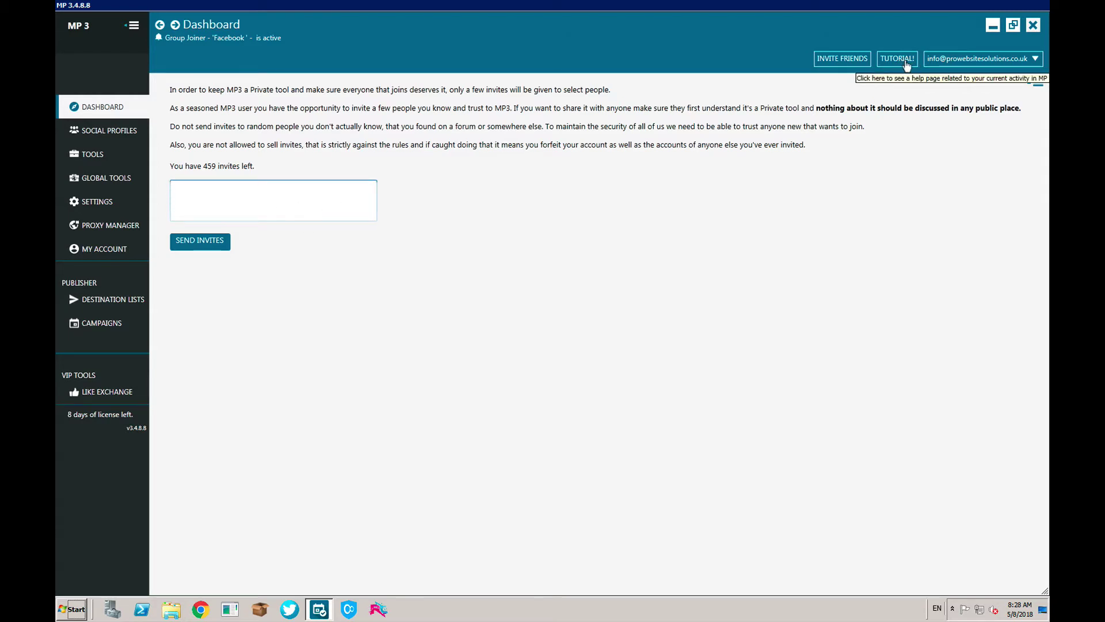
- Add a new Facebook profile to the social profiles
click(125, 131)
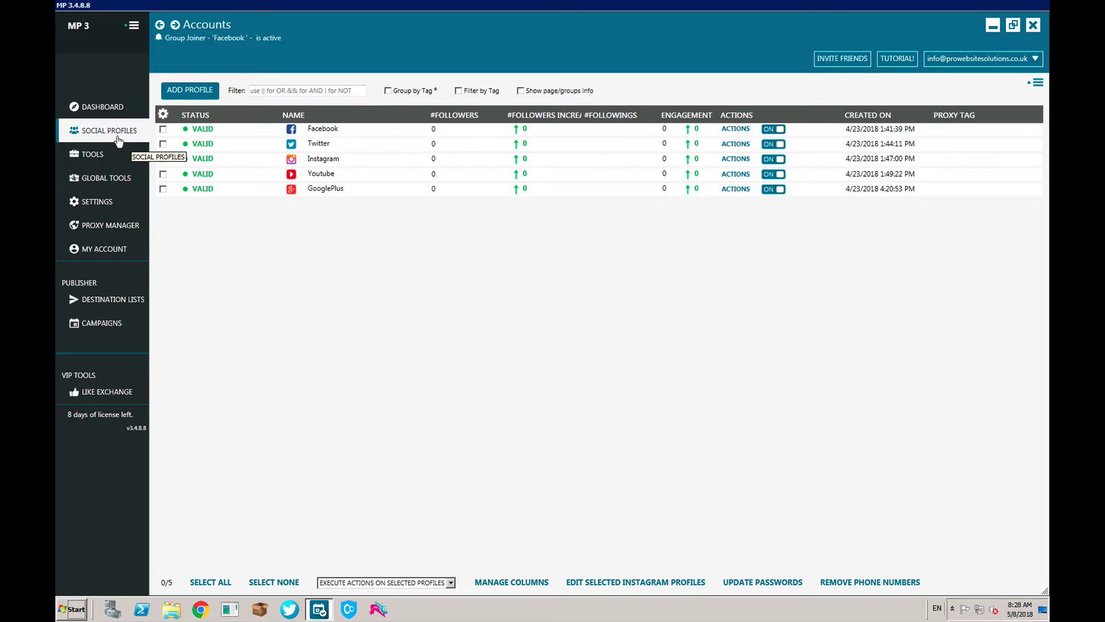
click(191, 92)
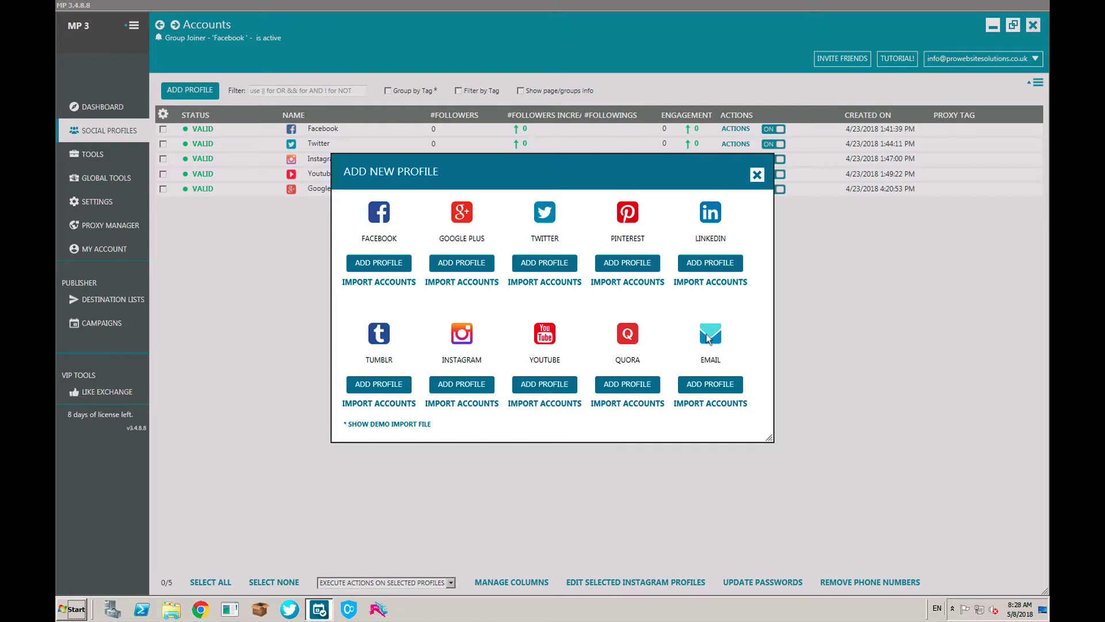
click(393, 262)
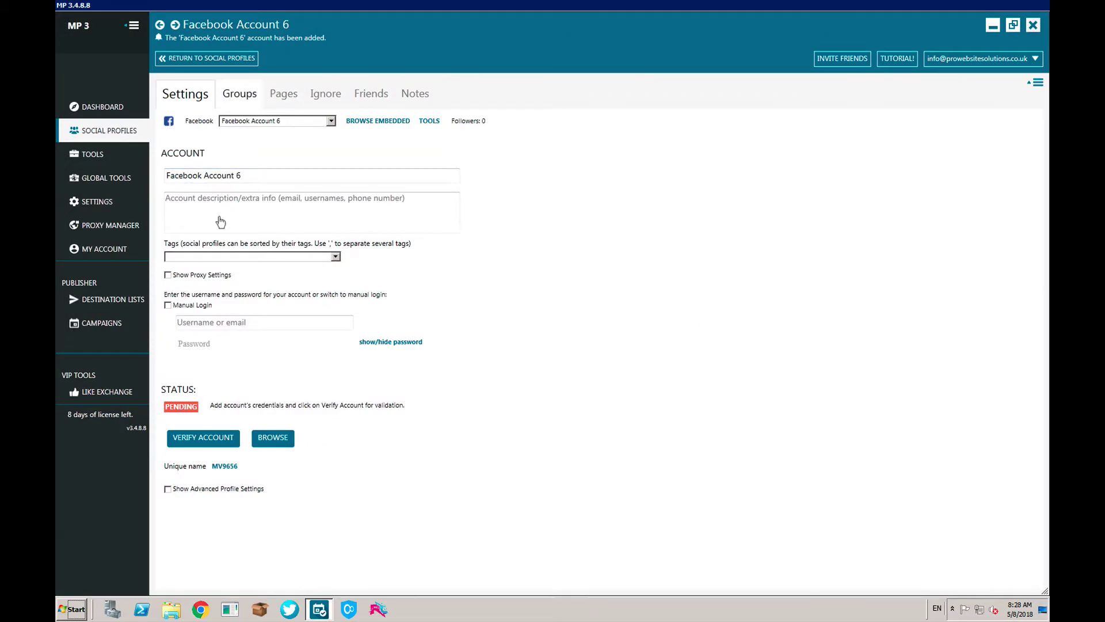
- Examine the new Facebook profile's name and login fields and its Groups, Pages and Ignore sections
drag(246, 175, 152, 176)
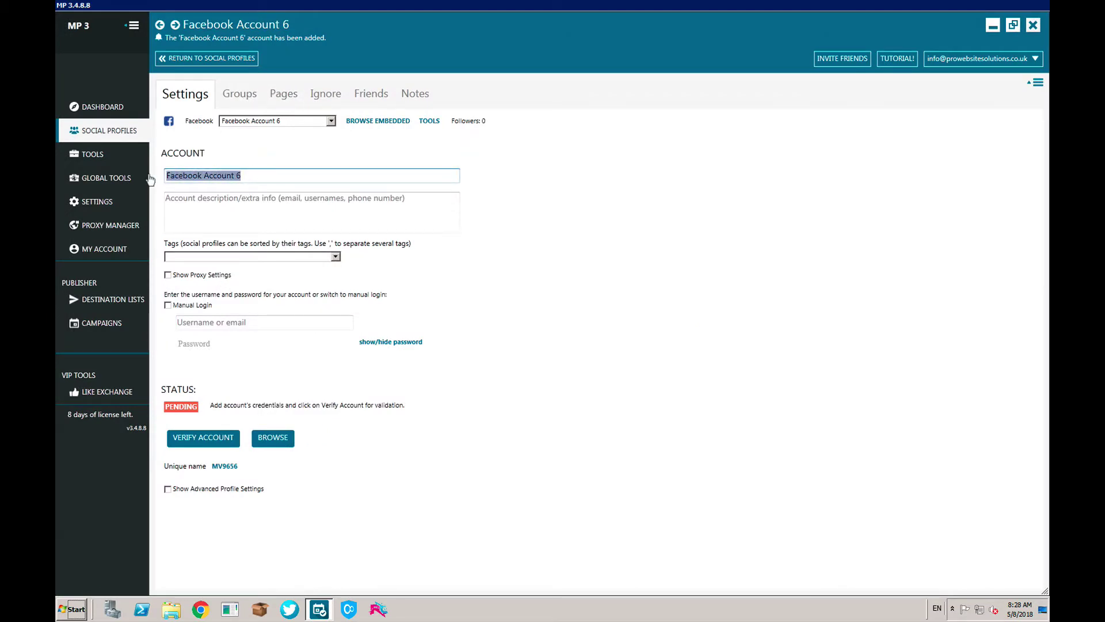
click(216, 322)
click(216, 348)
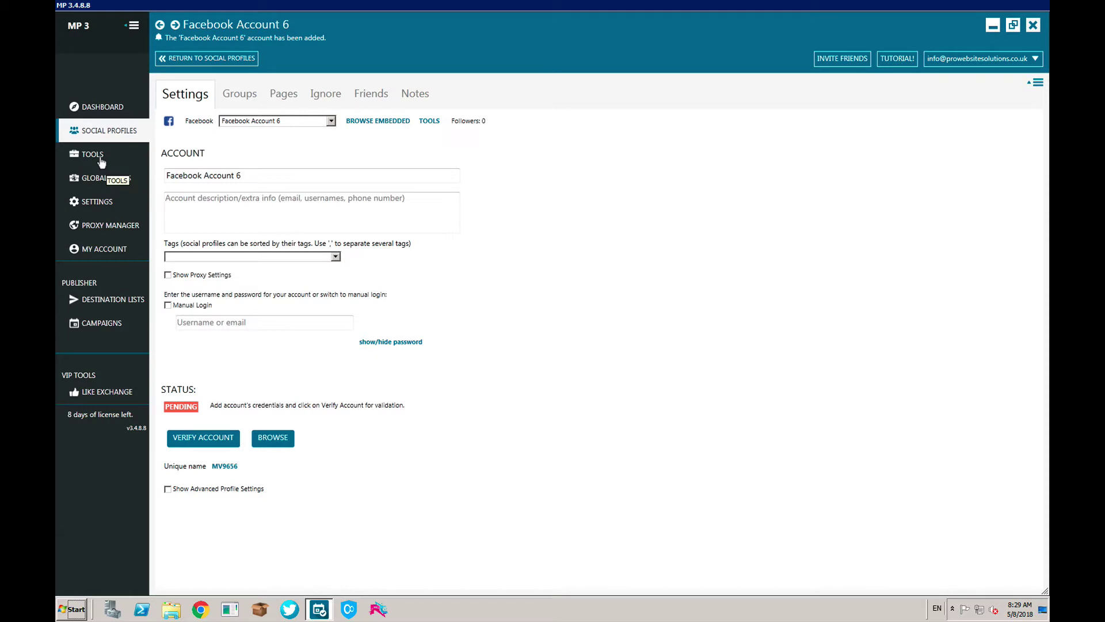
click(242, 94)
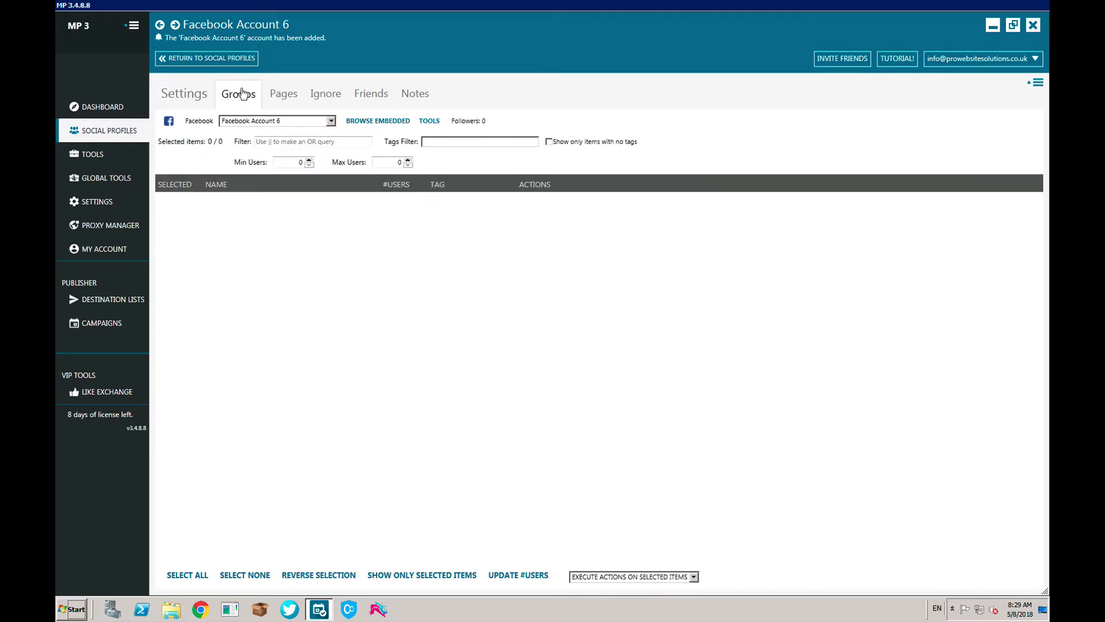
click(289, 98)
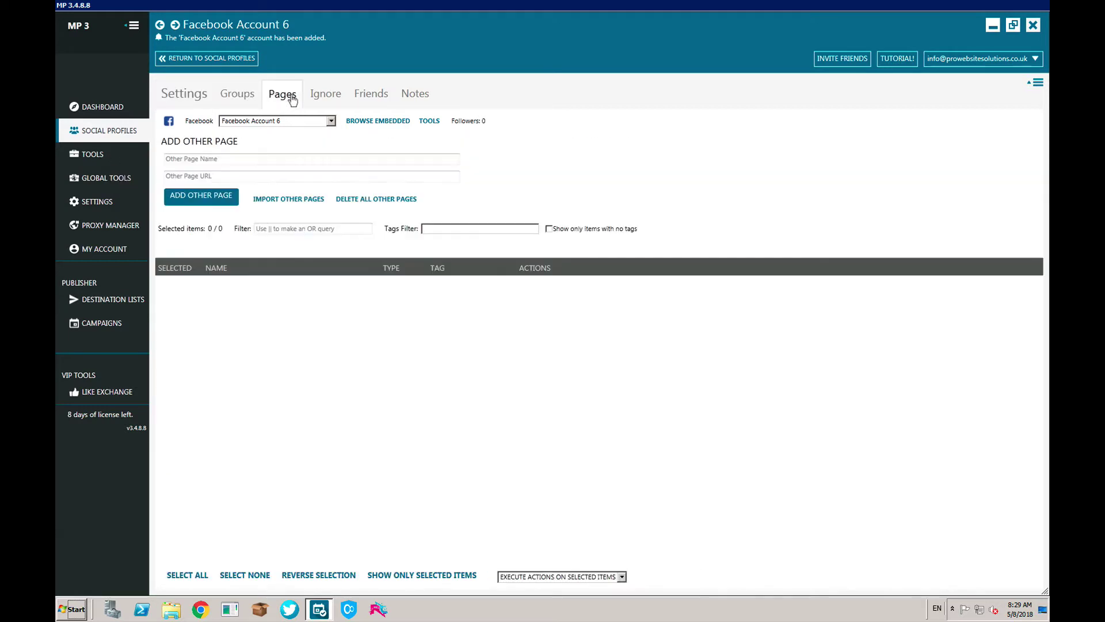
click(321, 98)
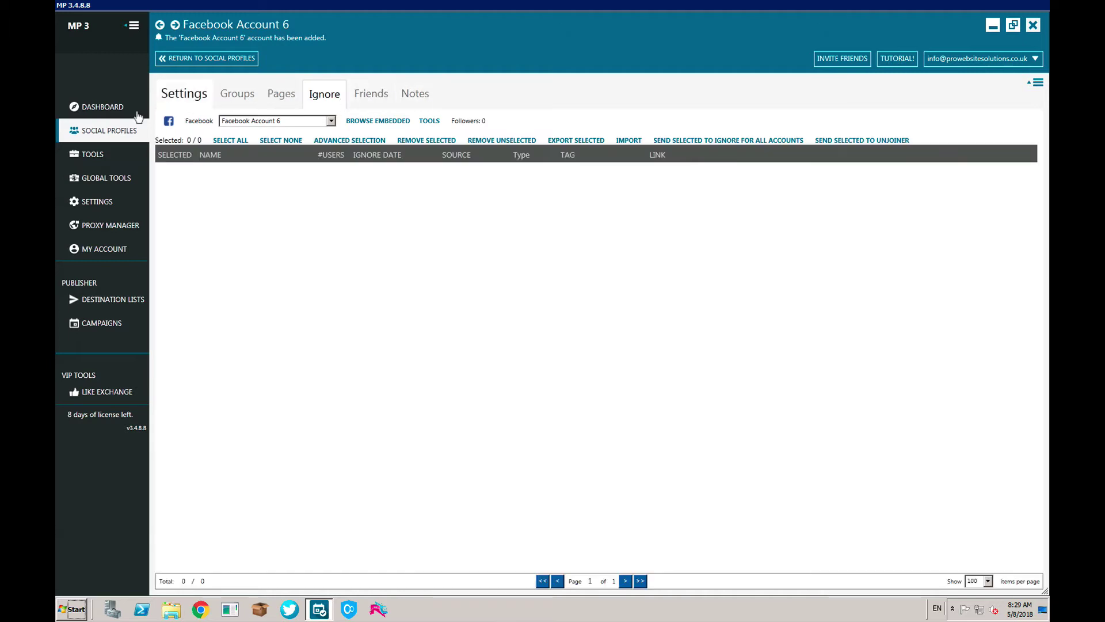
- Delete the pending Facebook Account 6 from the social profiles list
click(123, 130)
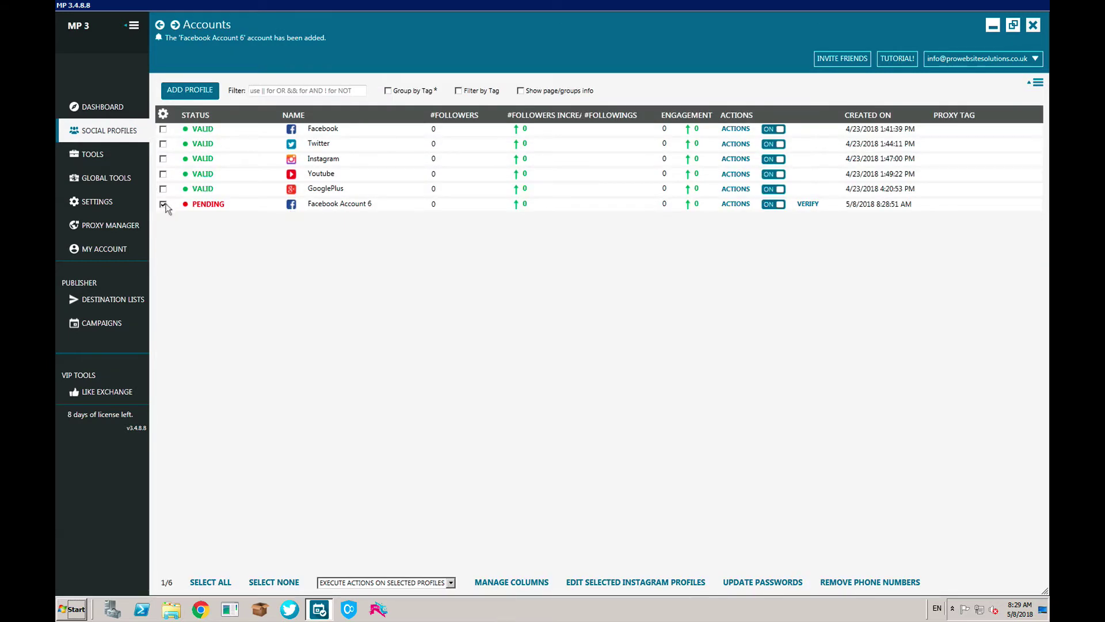
click(740, 206)
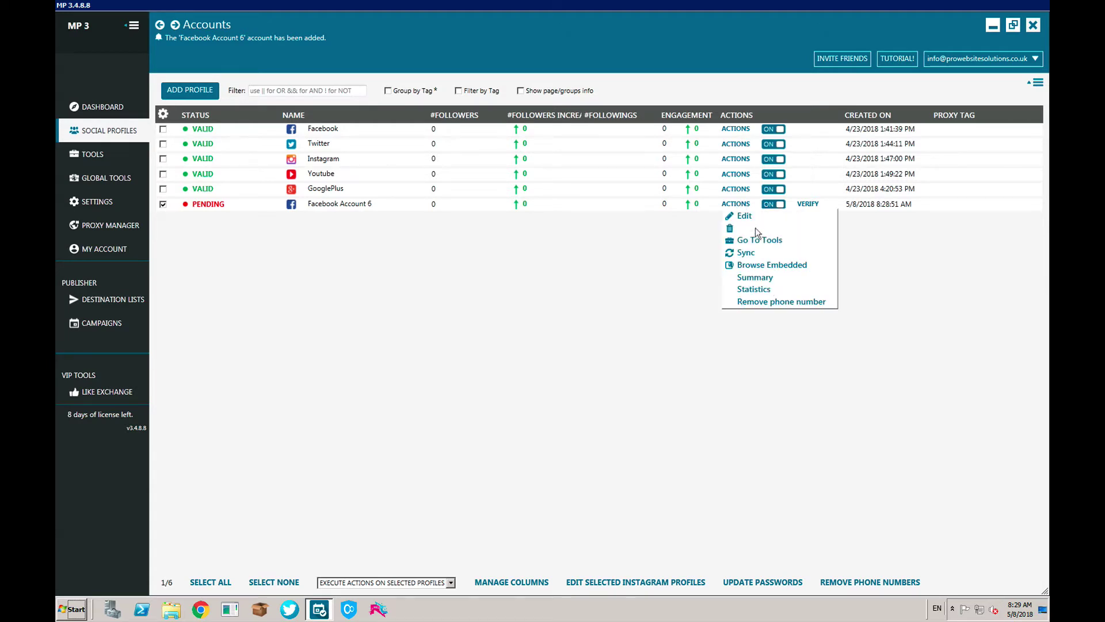
click(755, 229)
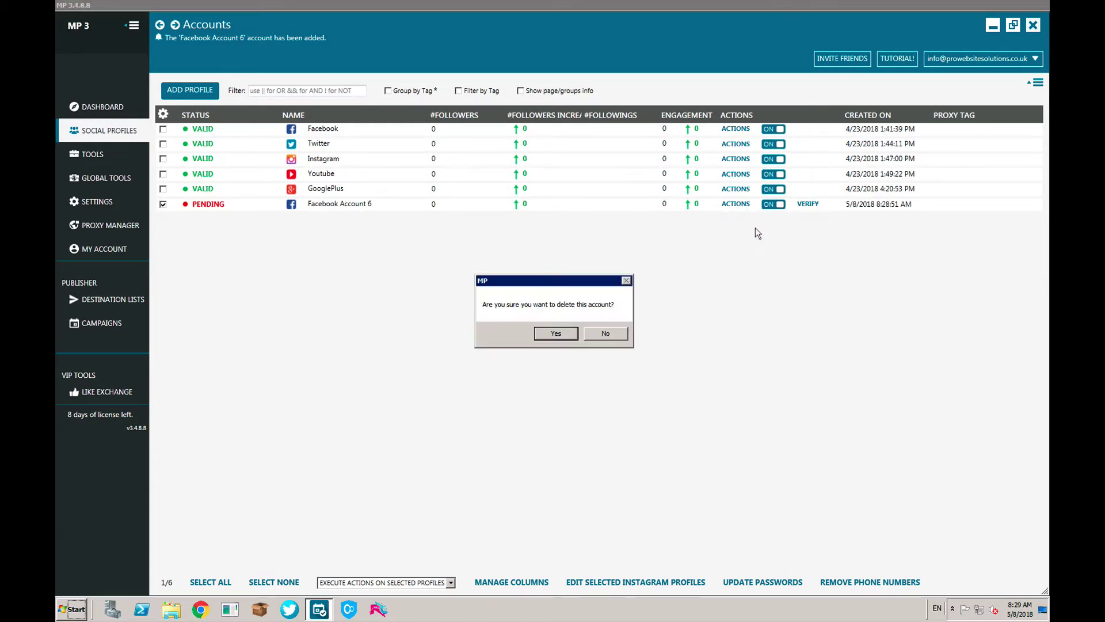
click(554, 335)
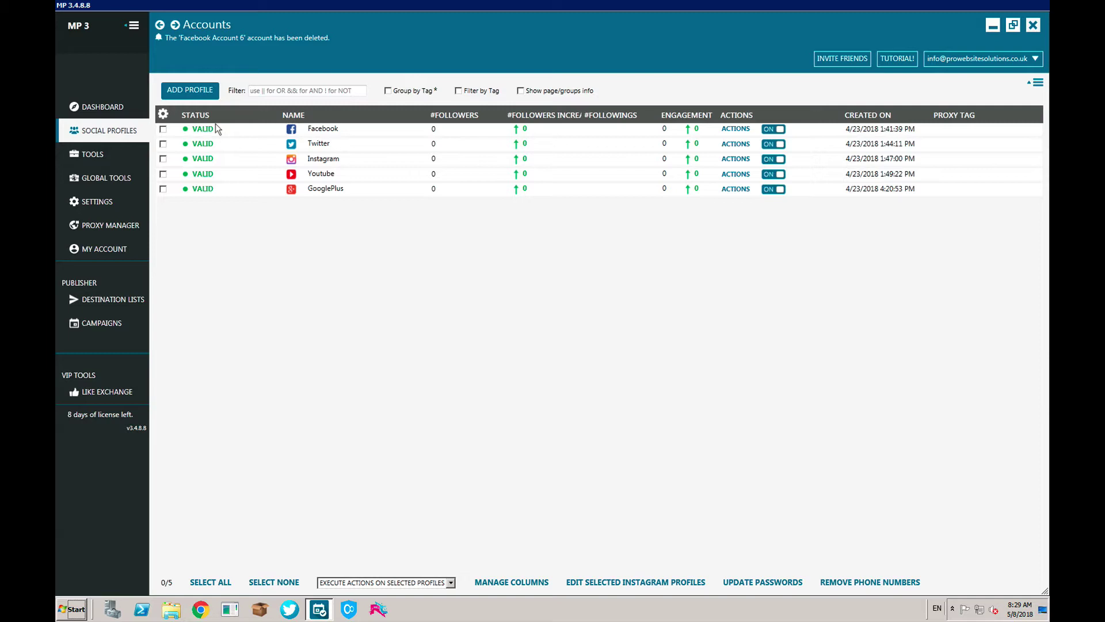
- Examine the Facebook account's Group Finder extraction options, group filters and found groups, plus its Page Finder settings
click(93, 154)
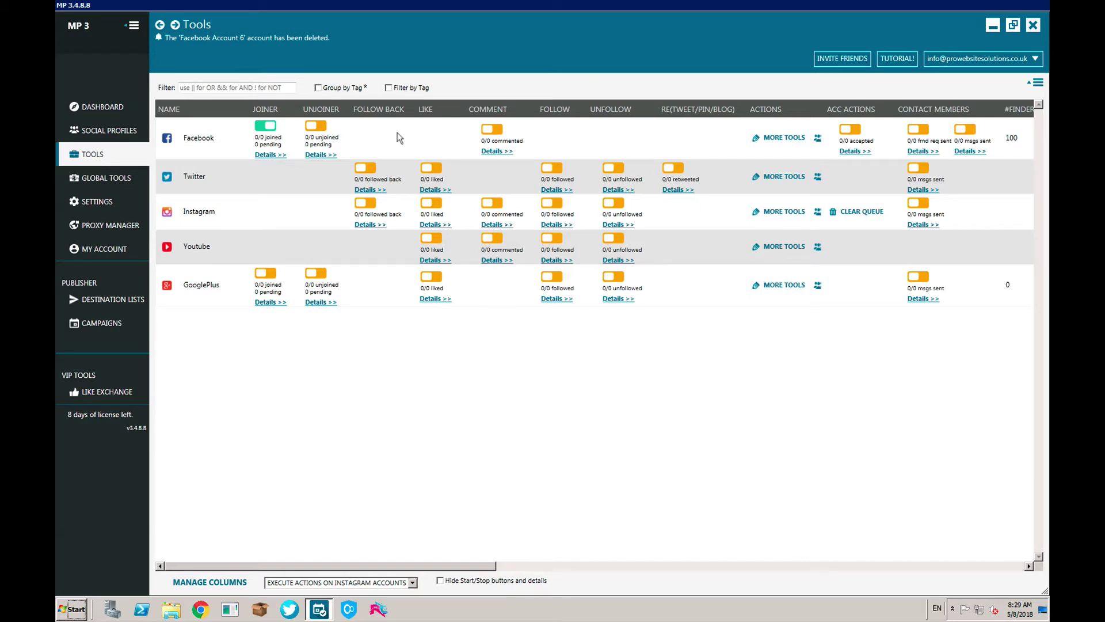
click(783, 138)
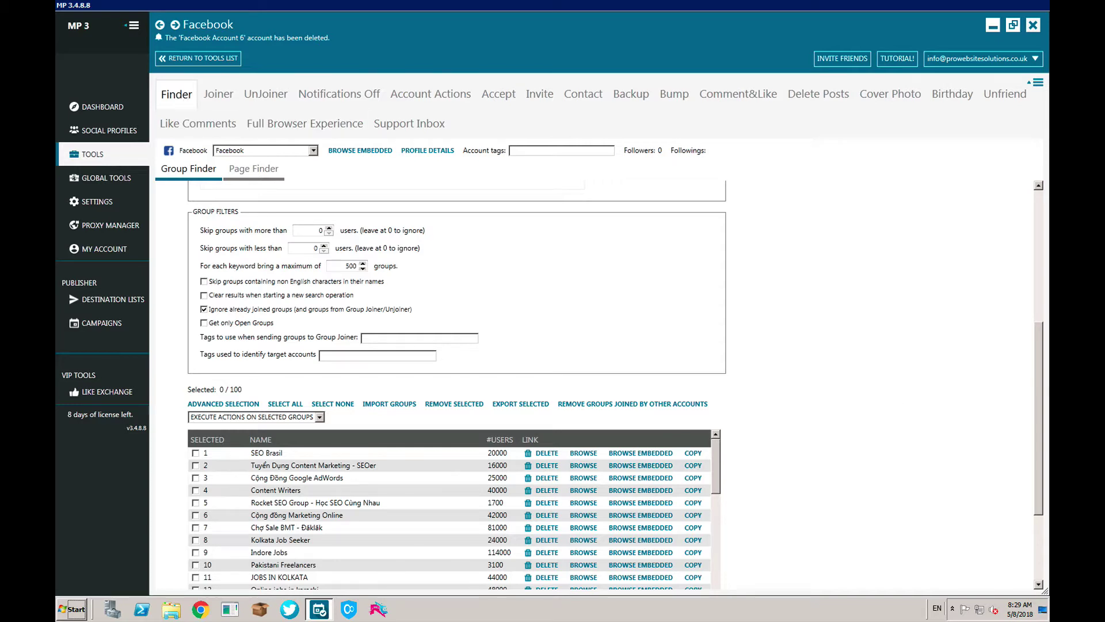
drag(1040, 339, 1042, 196)
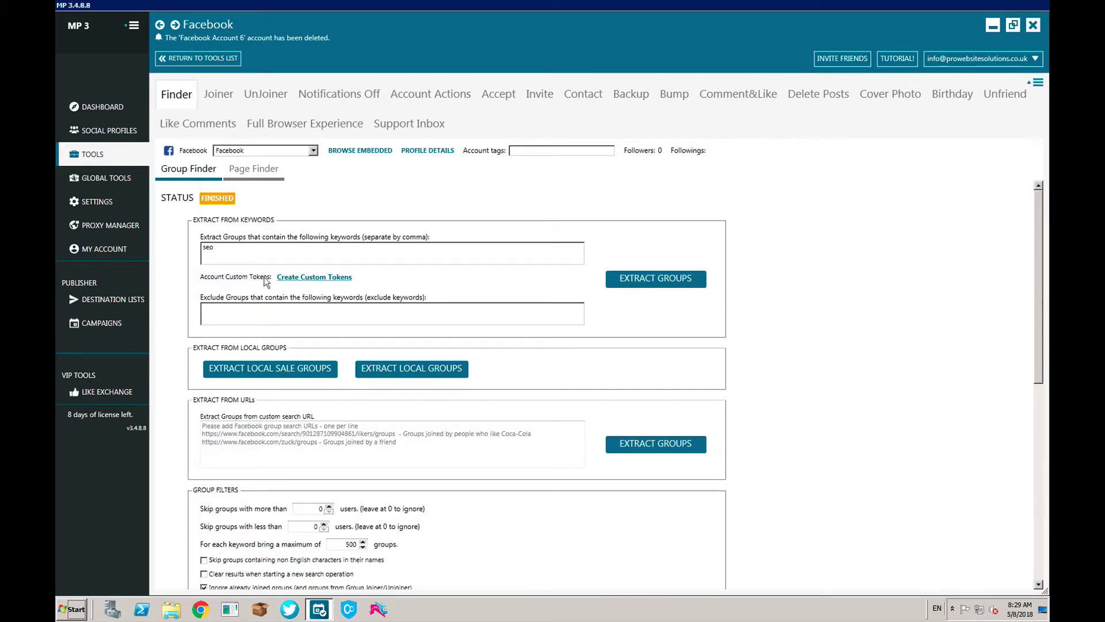
click(218, 250)
scroll(412, 350, down, 8)
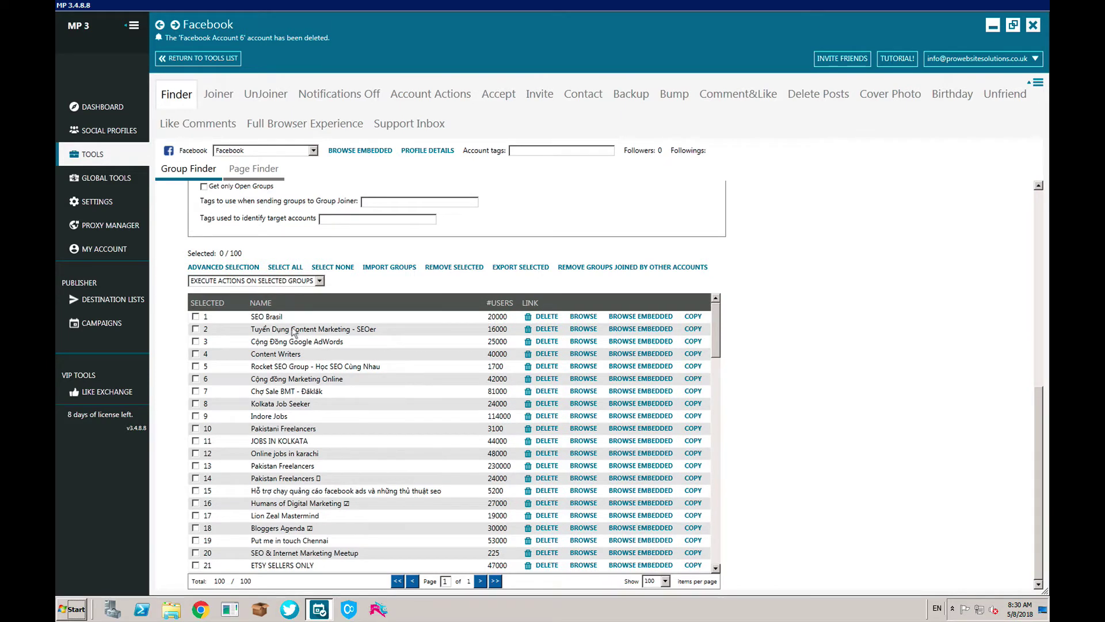
mouse_move(342, 599)
drag(1039, 435, 1046, 386)
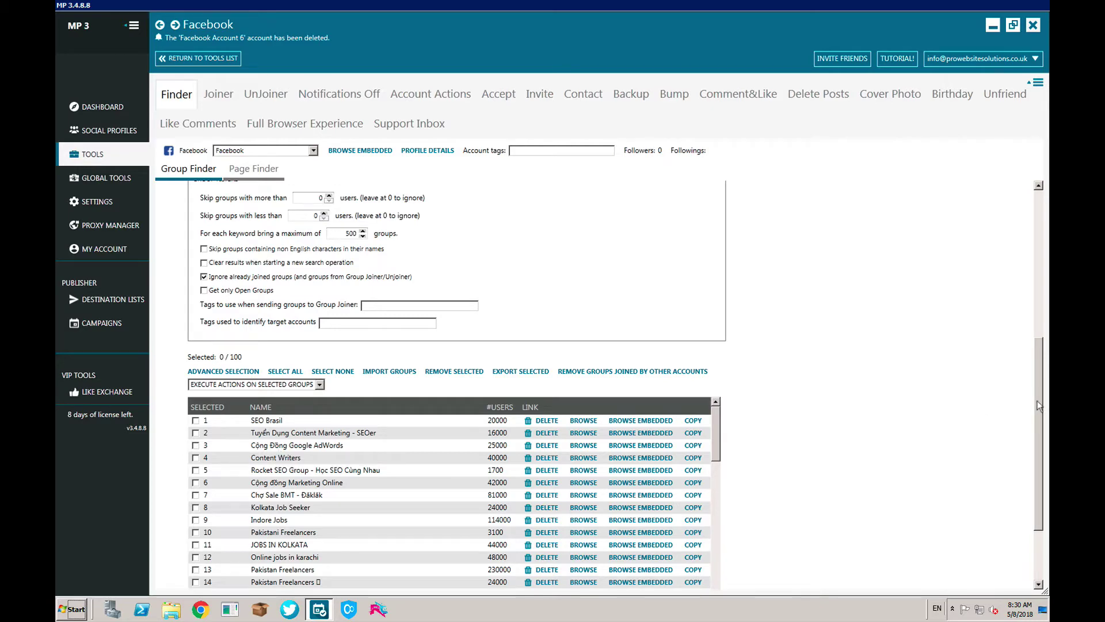
scroll(1038, 405, up, 2)
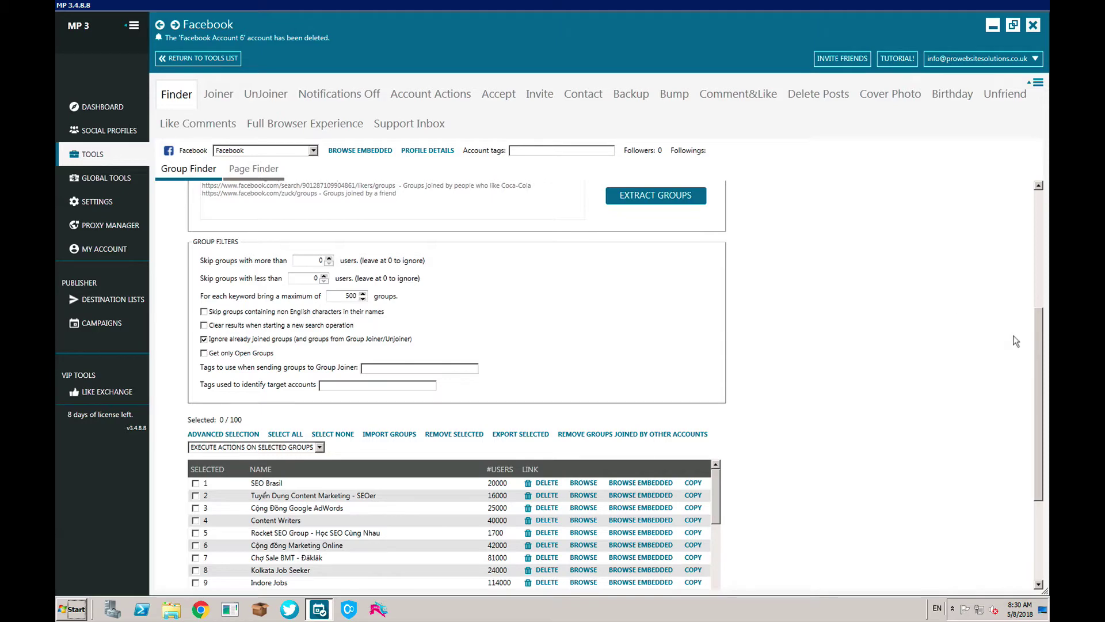
scroll(1042, 282, up, 3)
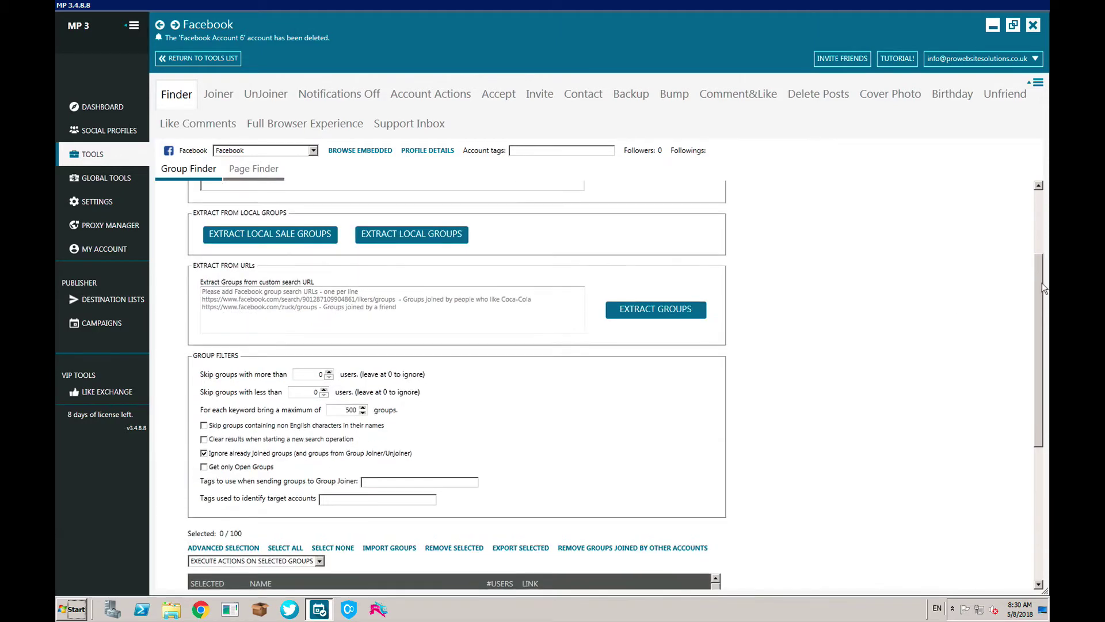
scroll(1039, 255, up, 2)
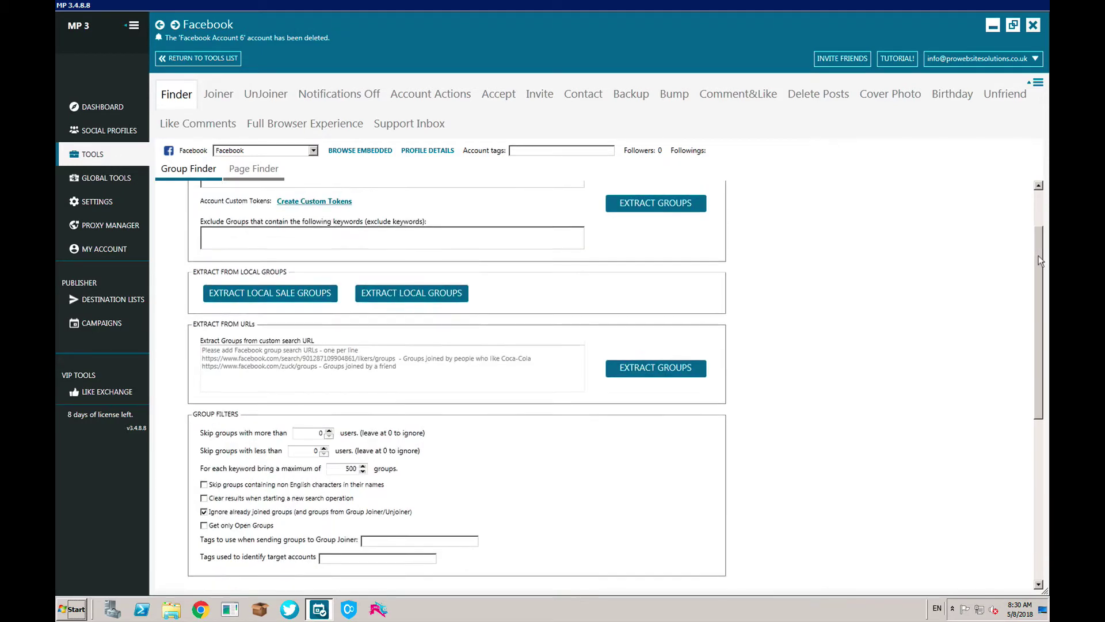
click(257, 171)
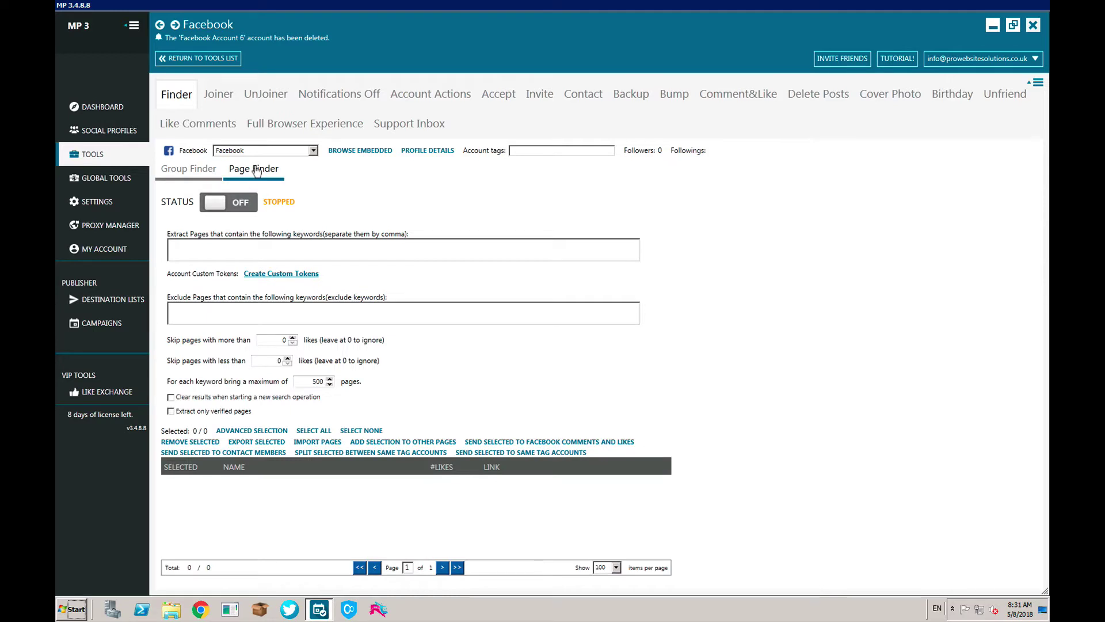
click(186, 171)
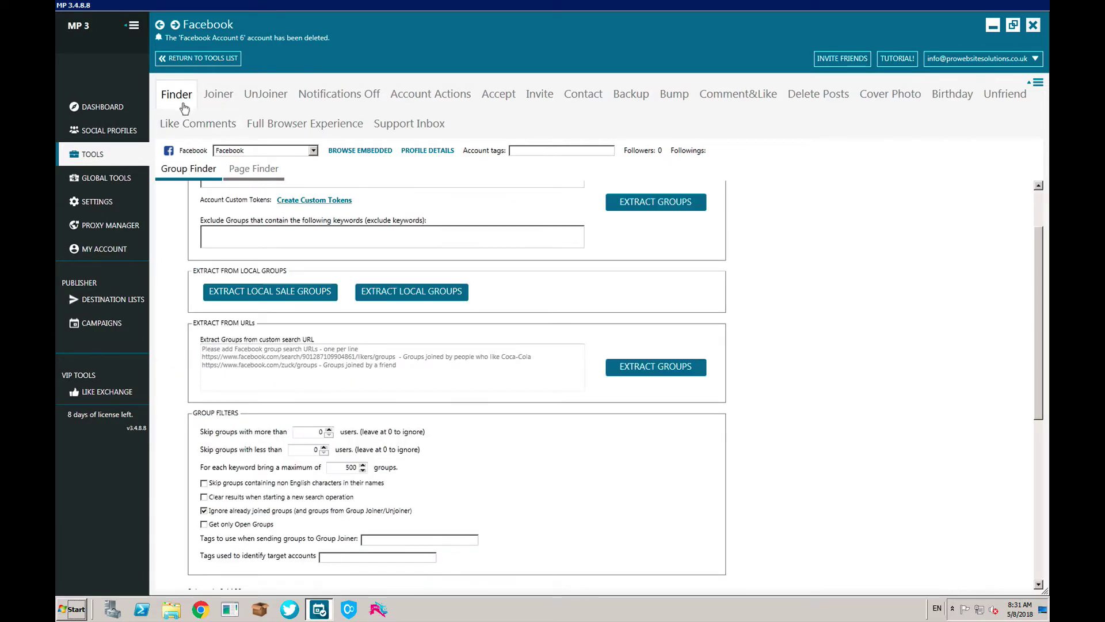
- Examine the Facebook Joiner tool's run timers, Rotate days option and daily join limits
click(216, 95)
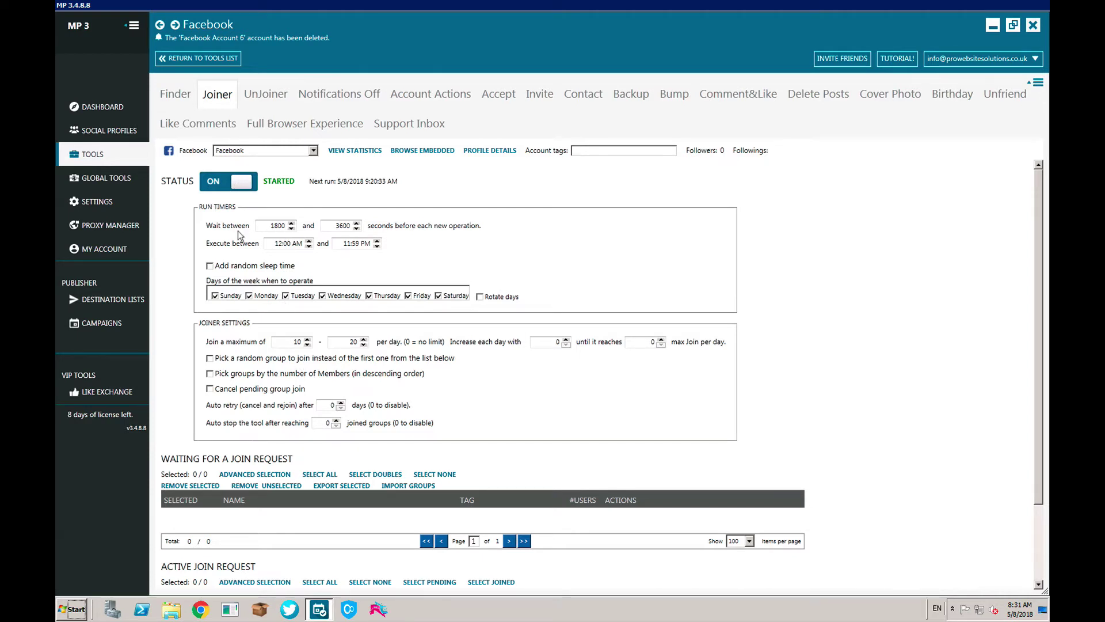
click(183, 100)
drag(1042, 233, 223, 98)
click(223, 97)
click(480, 297)
click(480, 298)
drag(308, 340, 308, 340)
drag(364, 340, 364, 341)
- Review the Facebook UnJoiner, Notifications Off and Account Actions settings, including the name filters for accepting friend requests
click(266, 95)
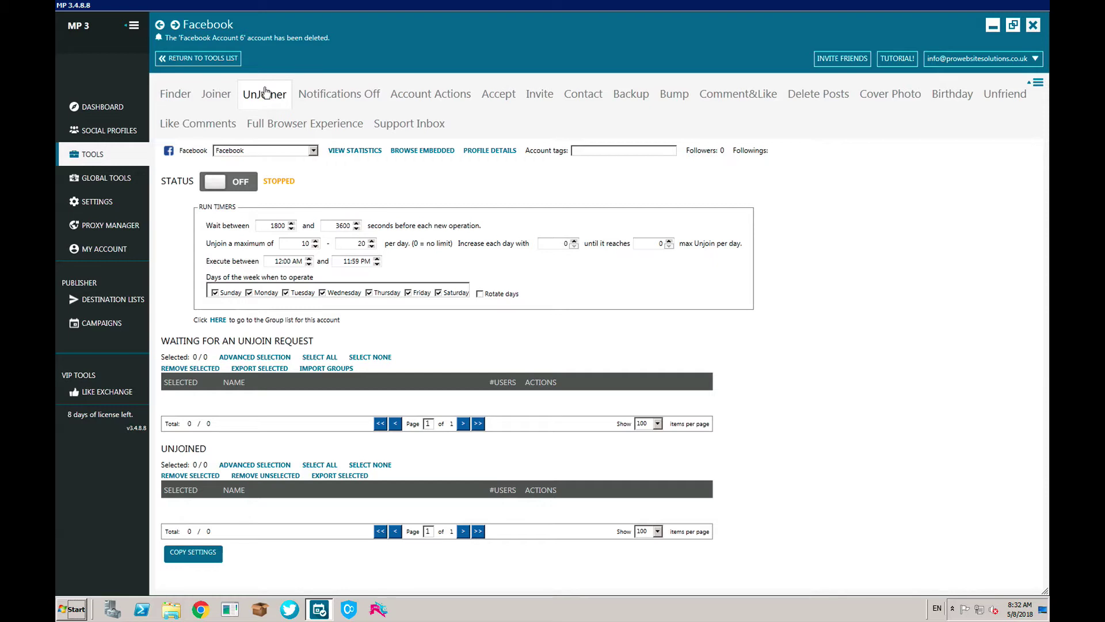
click(333, 98)
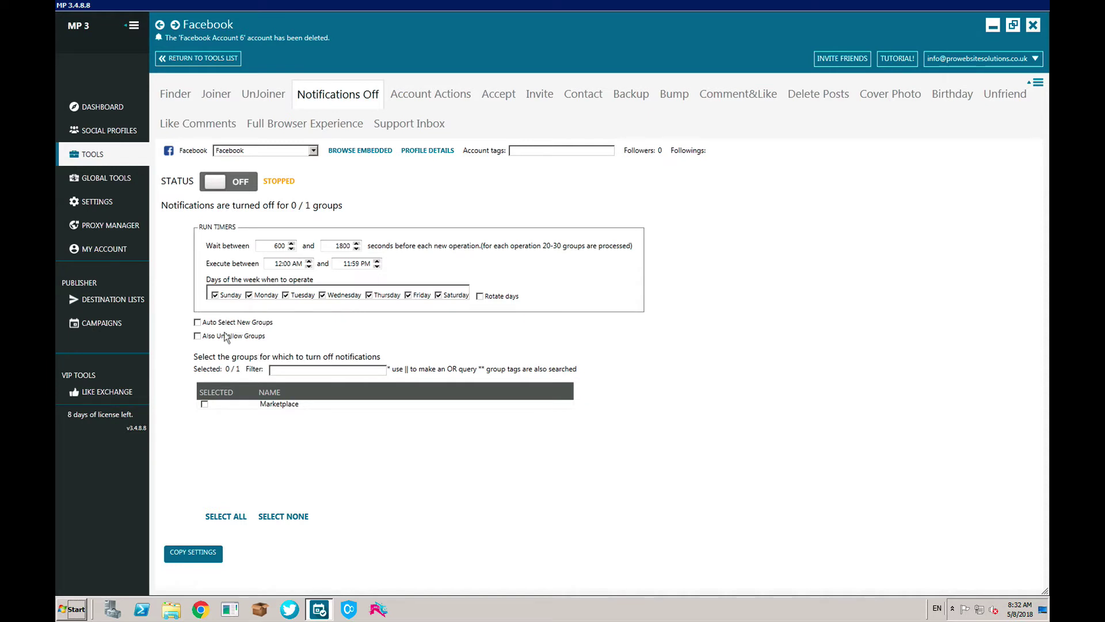
click(418, 99)
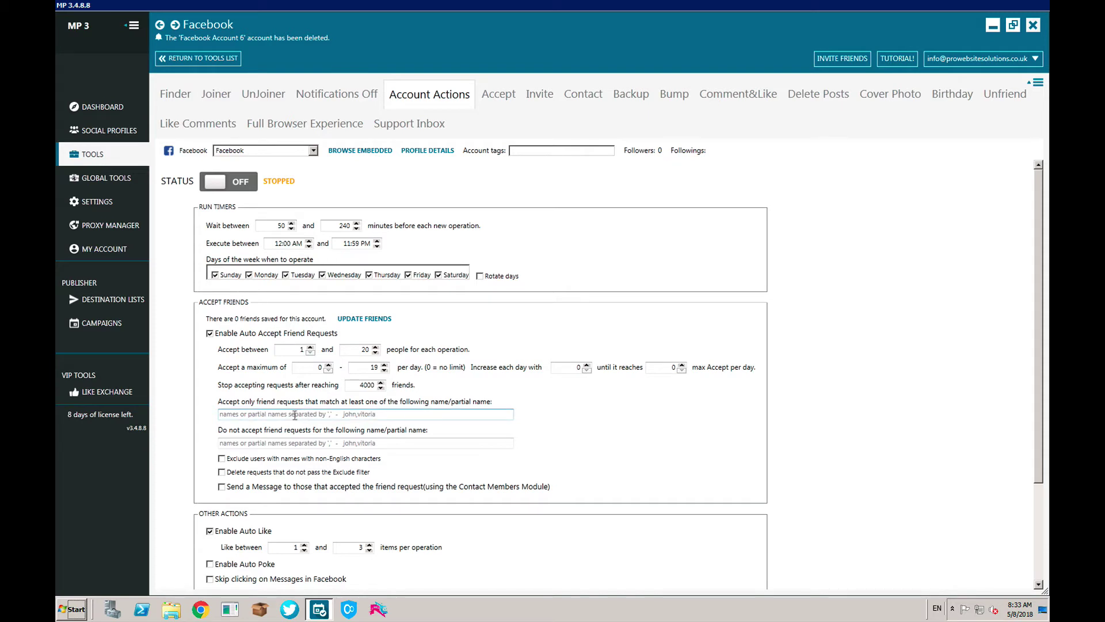
click(346, 446)
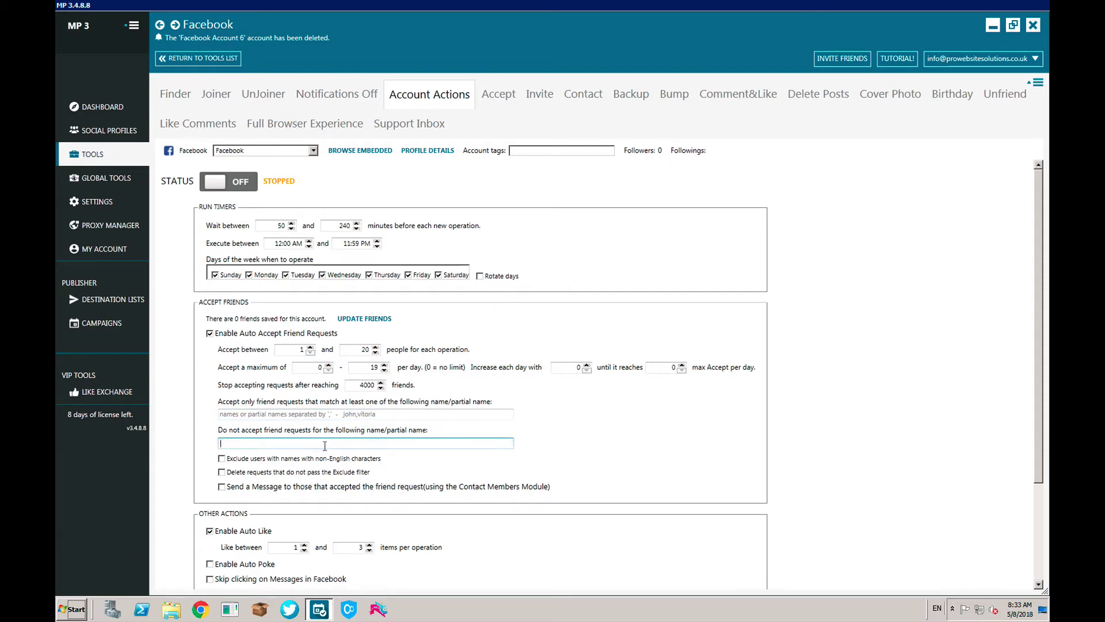
click(320, 415)
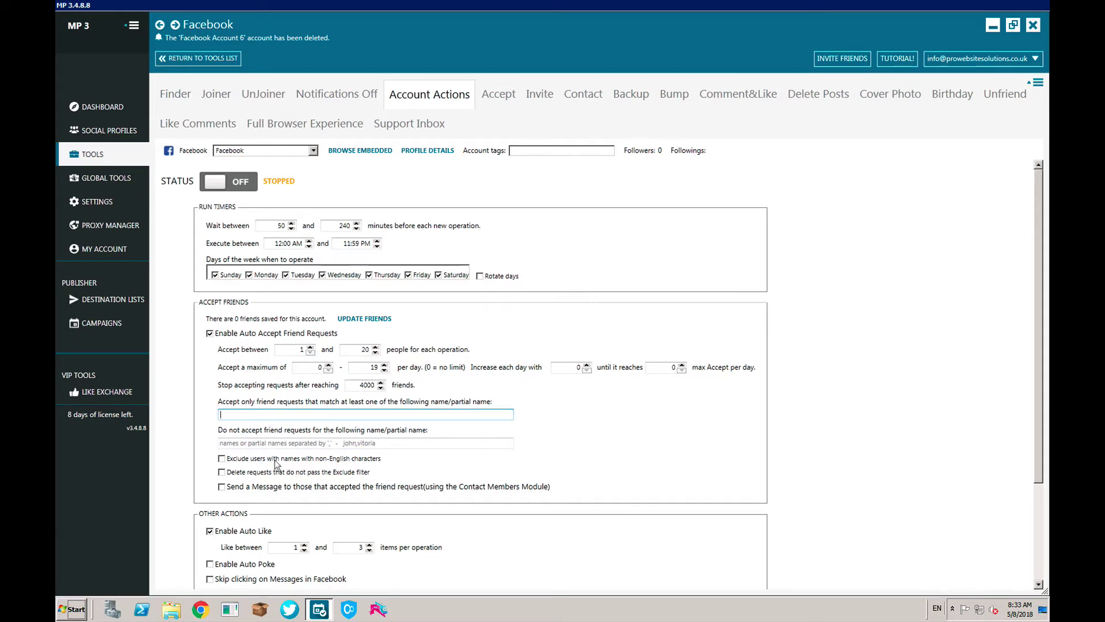
- Review the Facebook Accept settings and the Invite options for groups, pages/events and page post likes
click(430, 472)
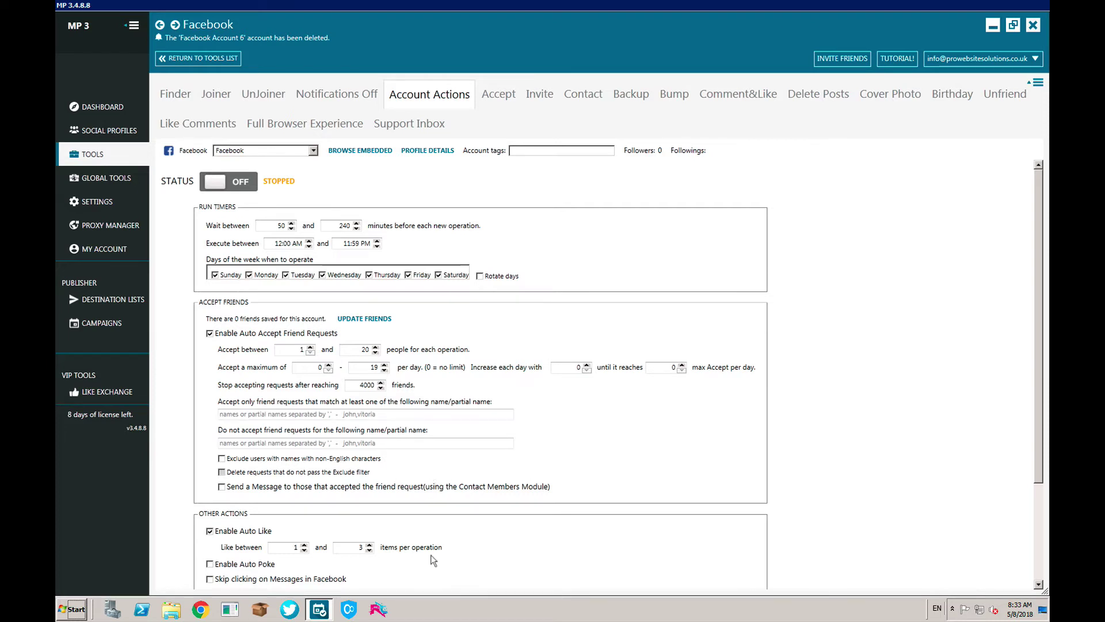
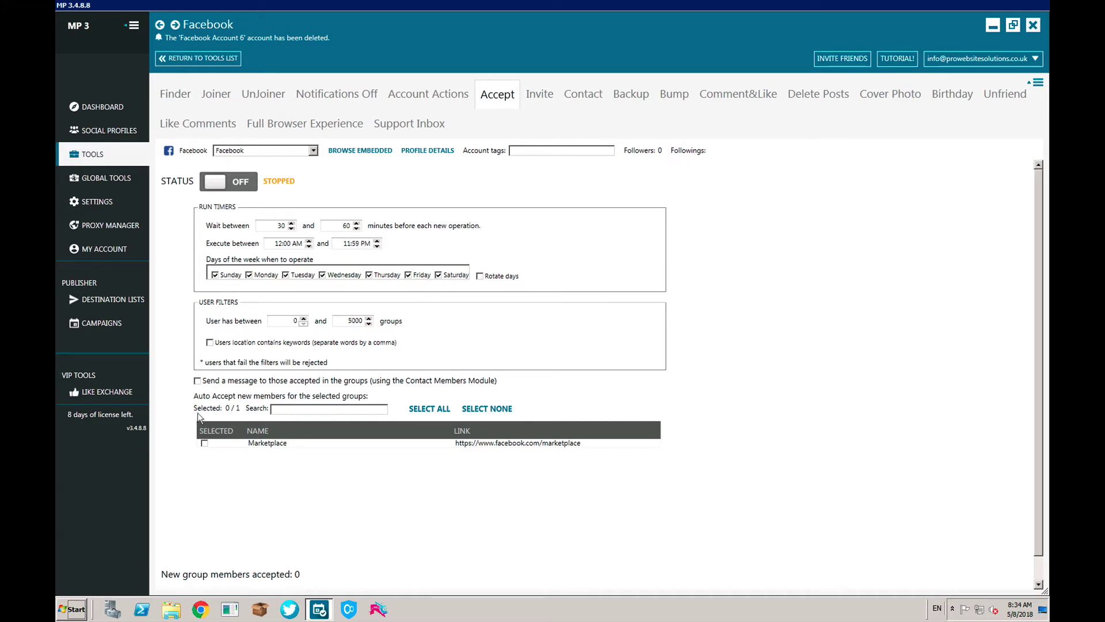
click(539, 94)
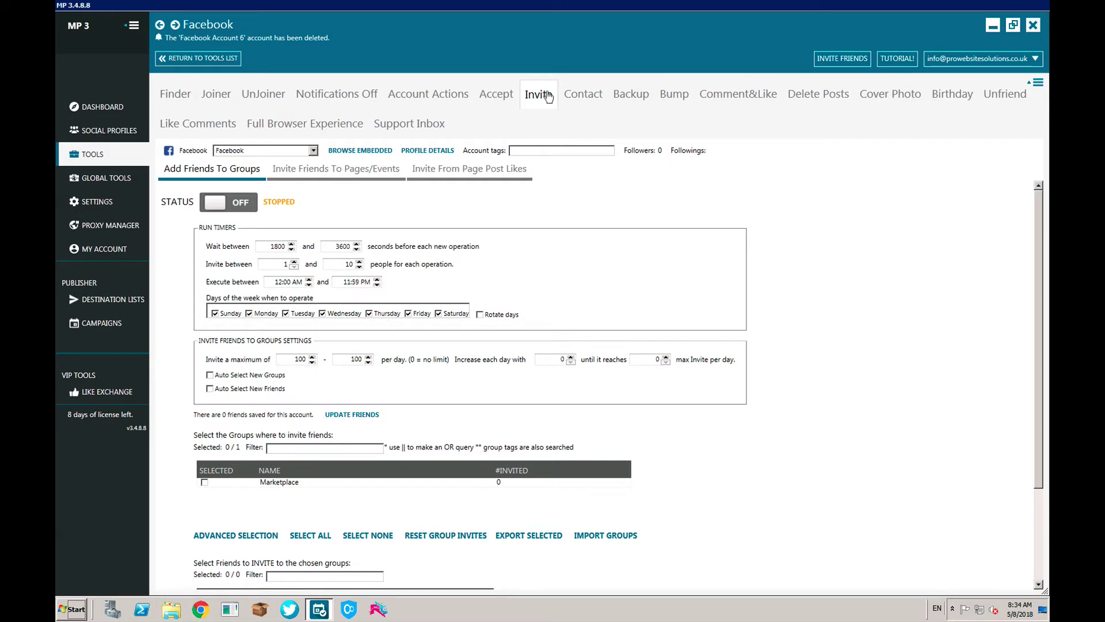
click(330, 173)
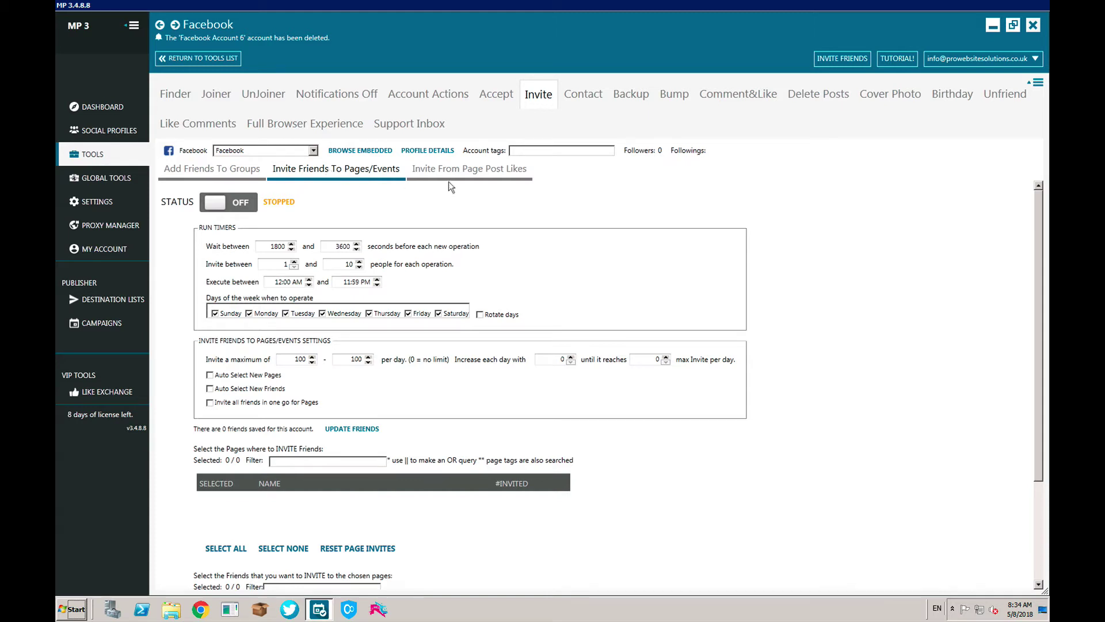
click(481, 172)
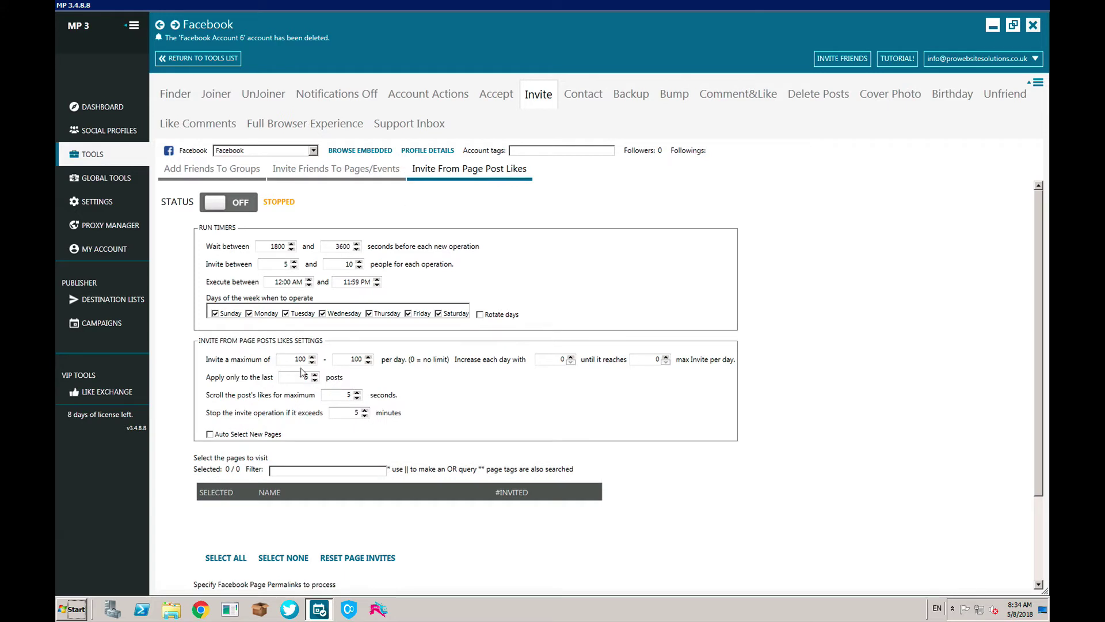
- Review the Facebook Contact tool's Use Members, Friend Requests, Auto Reply To New Messages and Send Messages settings
click(583, 95)
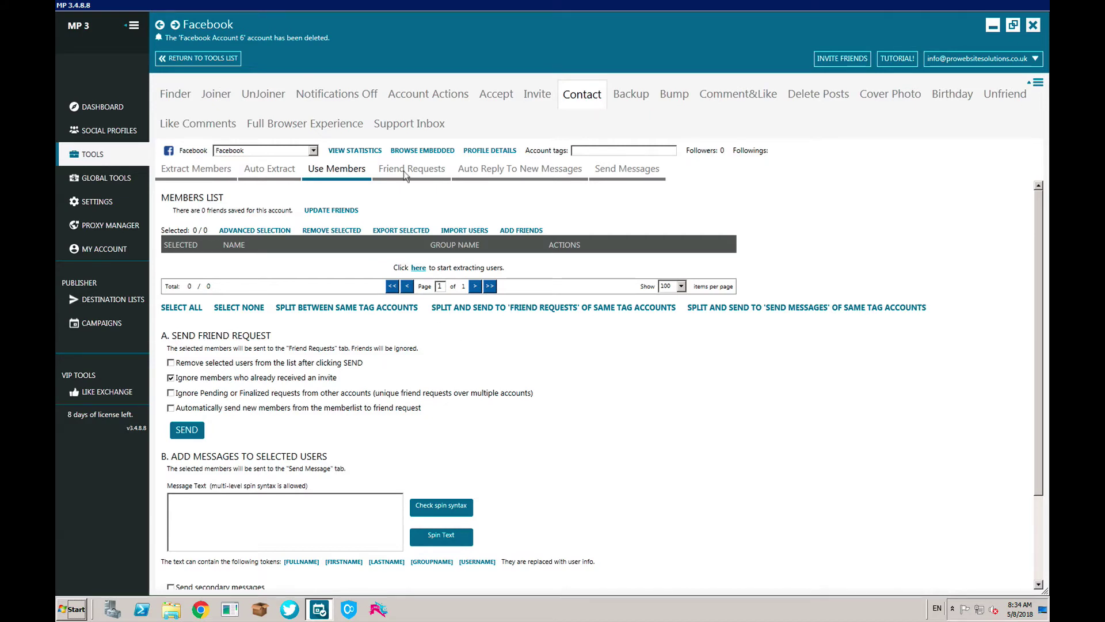
click(421, 175)
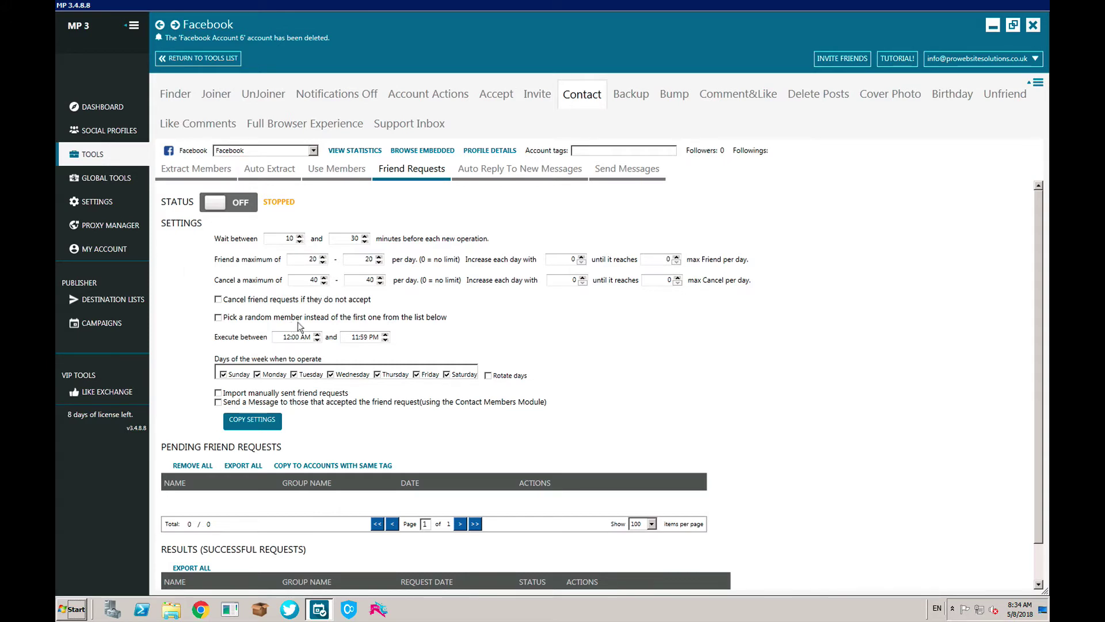
click(512, 180)
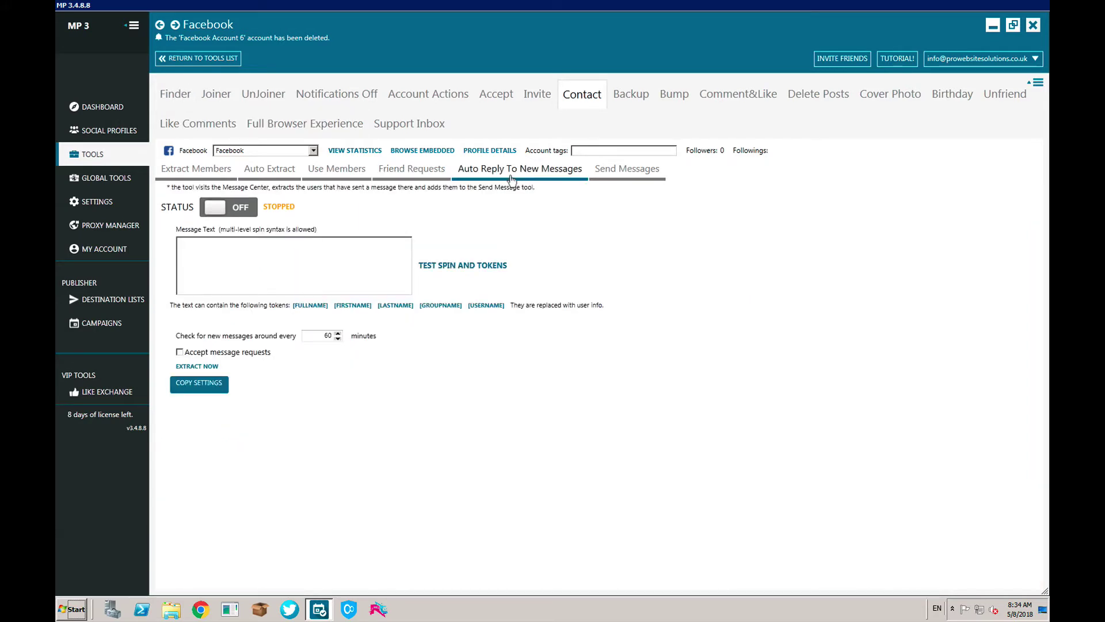
click(606, 175)
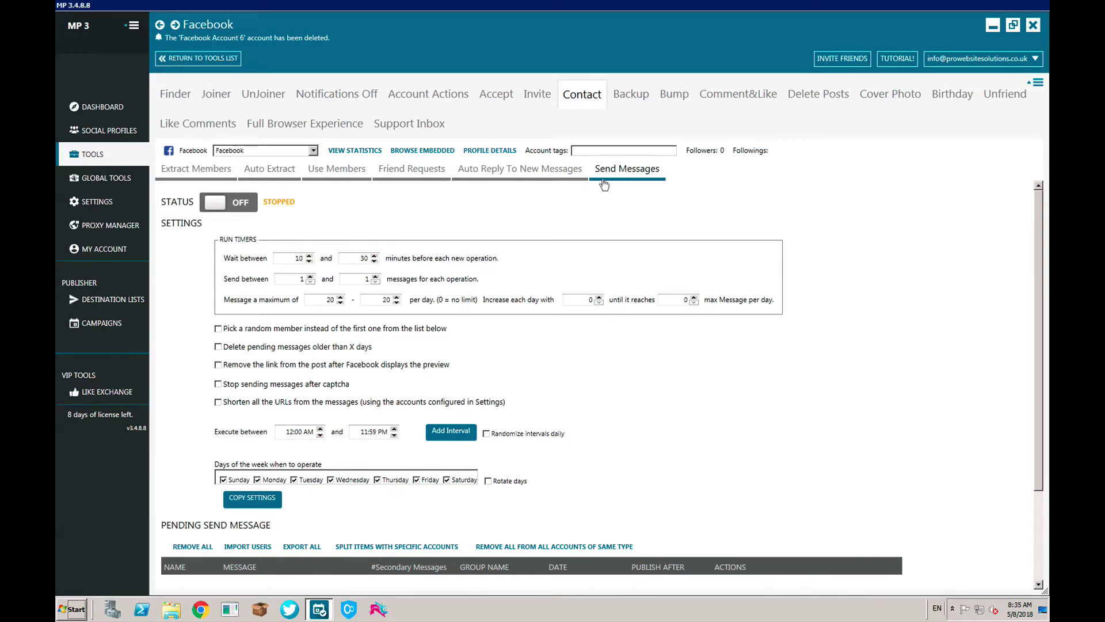
- Examine the Facebook Backup settings and the Bump tool's settings and manual bumps section
click(636, 95)
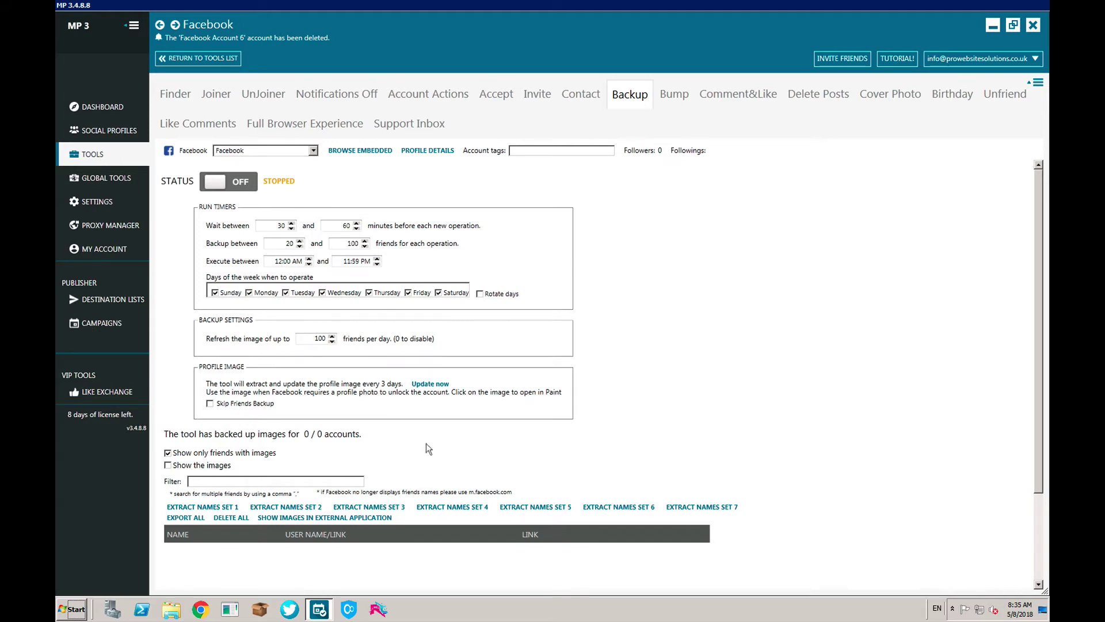
click(682, 105)
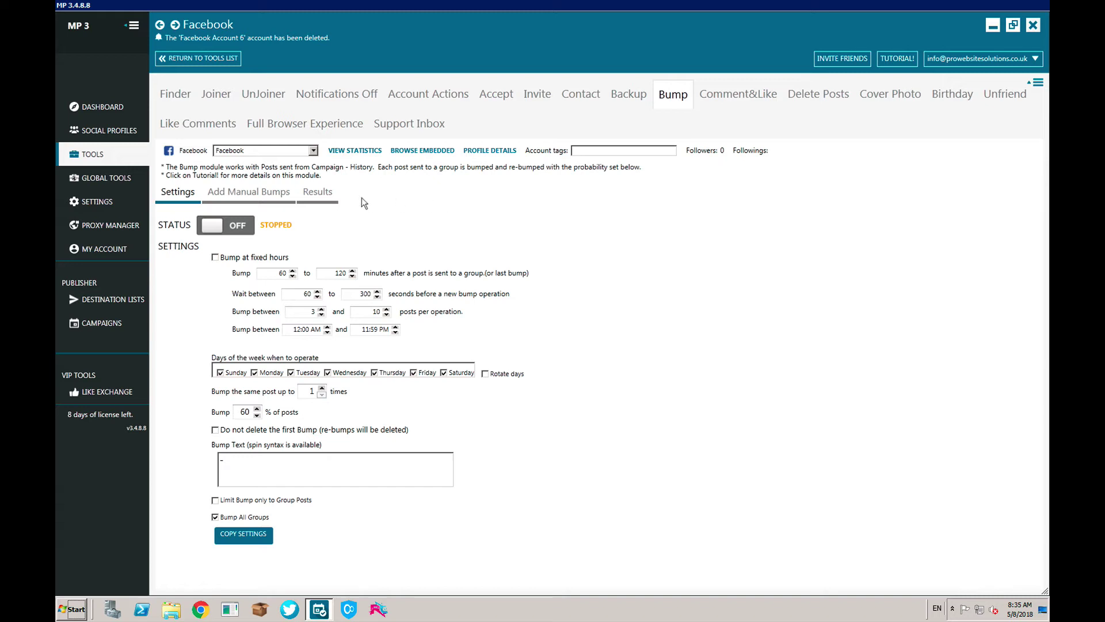
click(238, 190)
click(196, 192)
- Examine the Comment&Like tool's limits and settings, plus its Facebook page and group sources
click(727, 101)
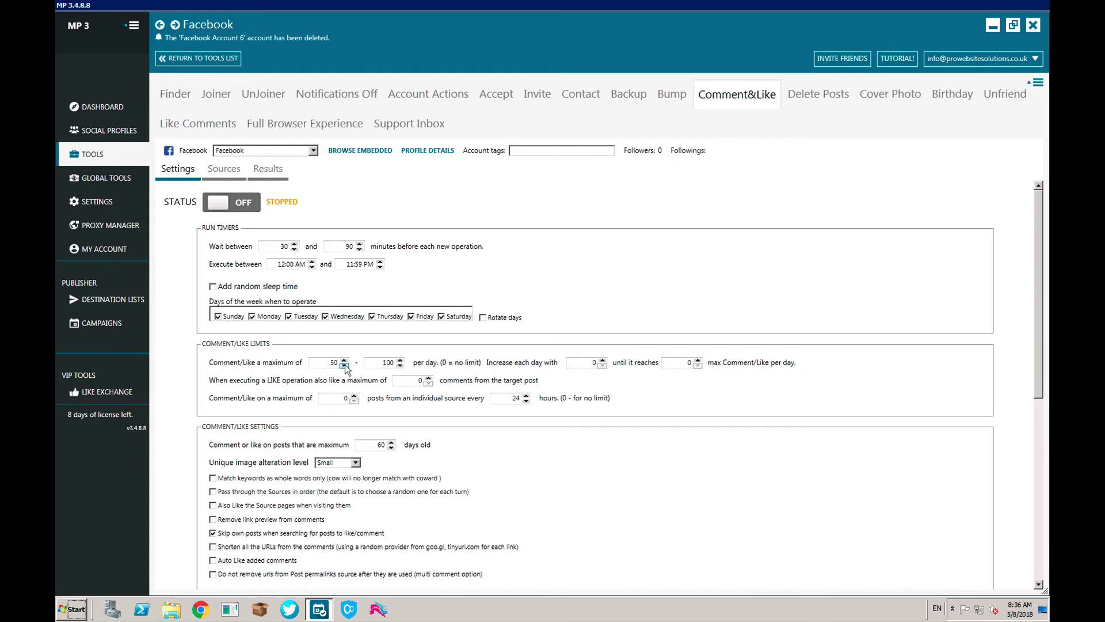
click(226, 172)
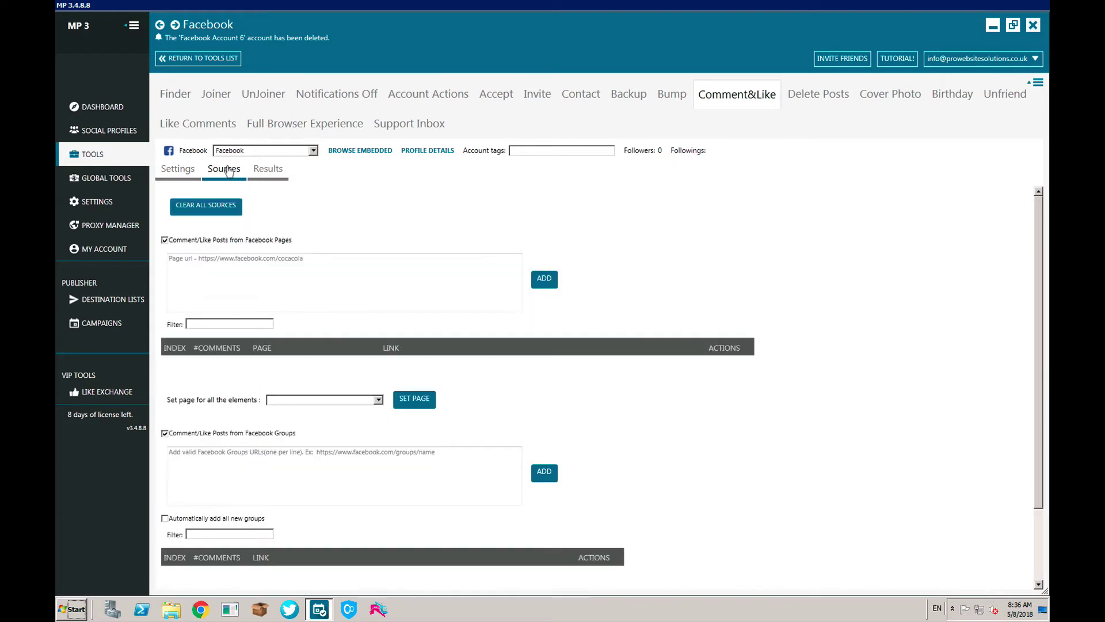
click(317, 267)
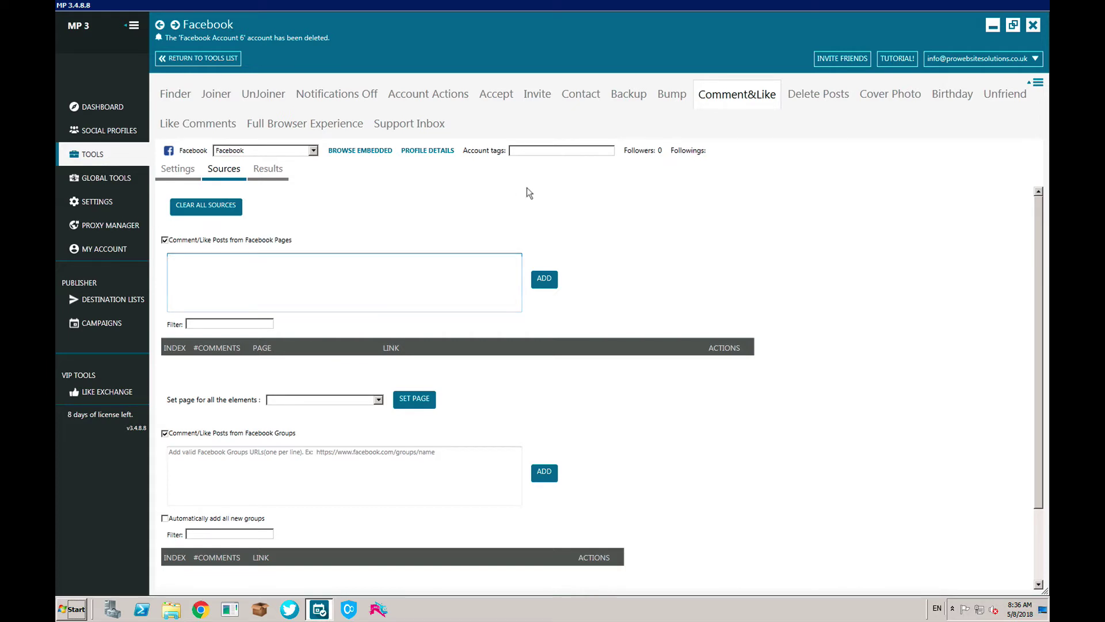
- Review the Delete Posts timers and filters, and check the Cover Photo tool's page/wall choices
click(819, 96)
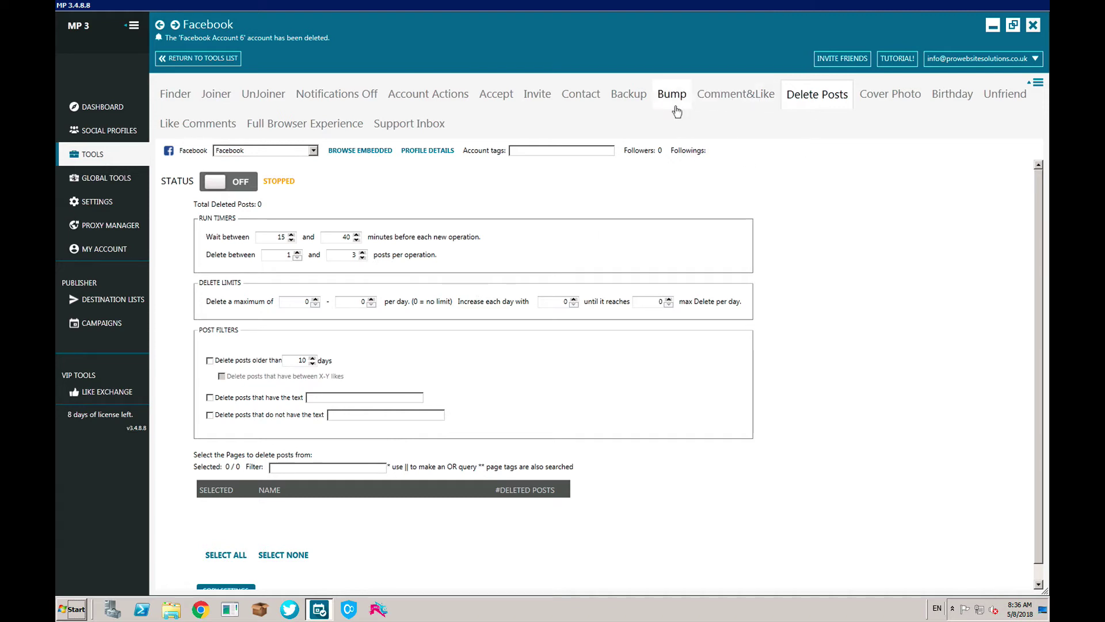
click(902, 98)
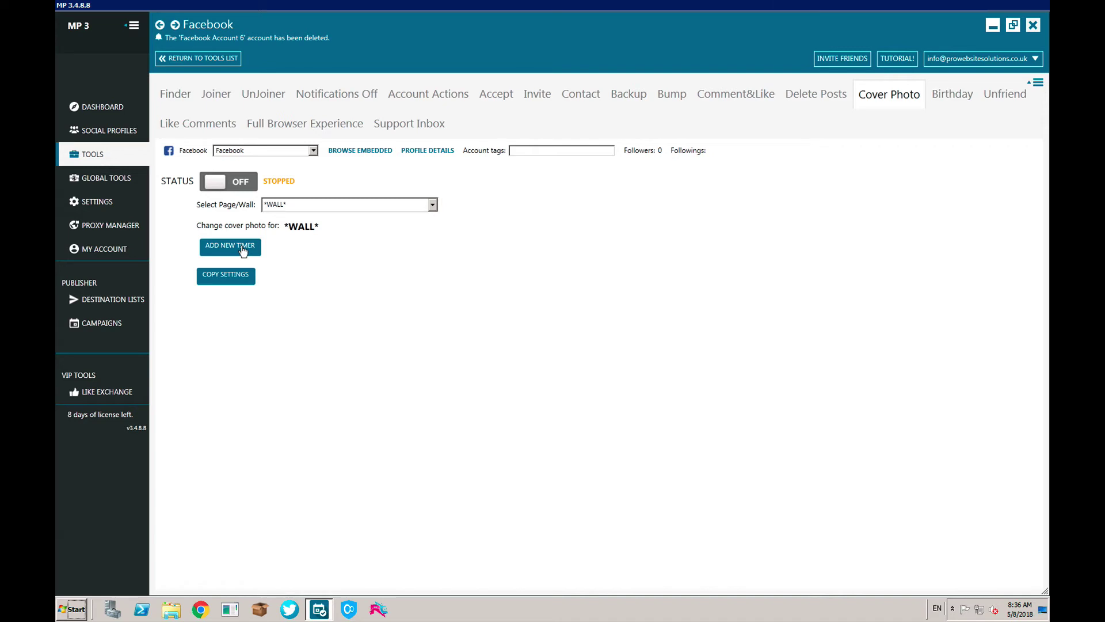
click(358, 210)
click(433, 205)
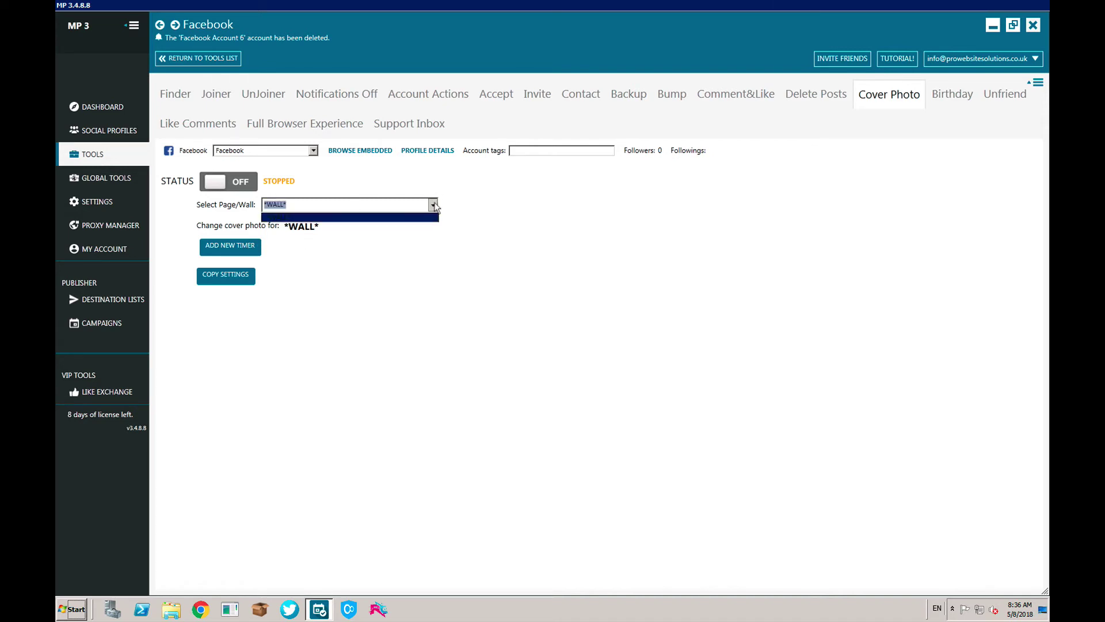
click(437, 253)
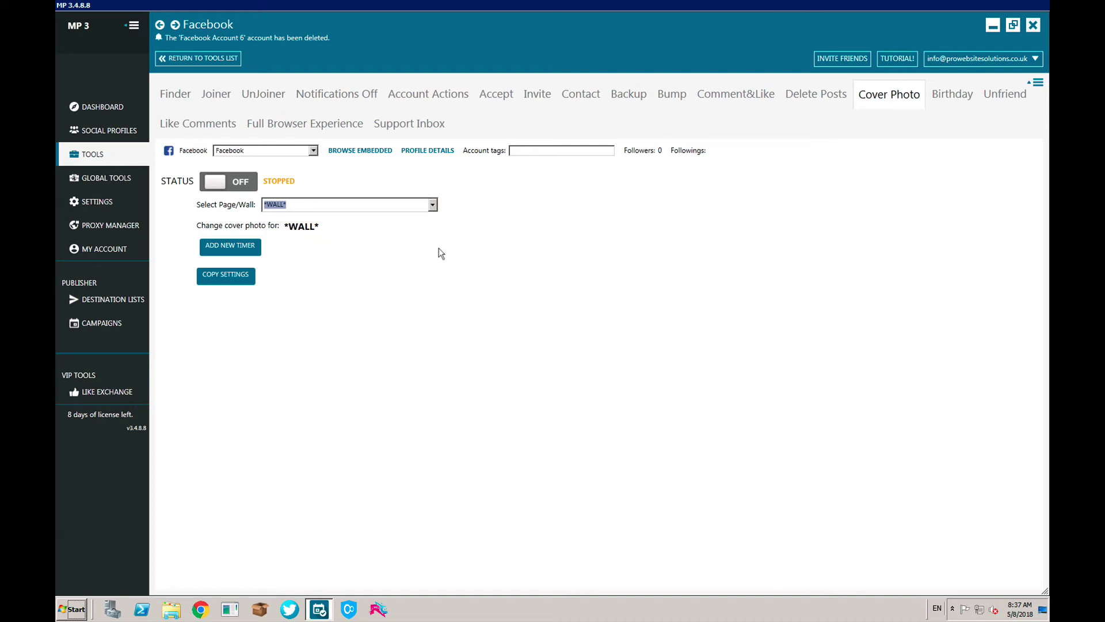
- Examine the Birthday tool's run timers and message text area, plus the Unfriend tool's settings
click(952, 95)
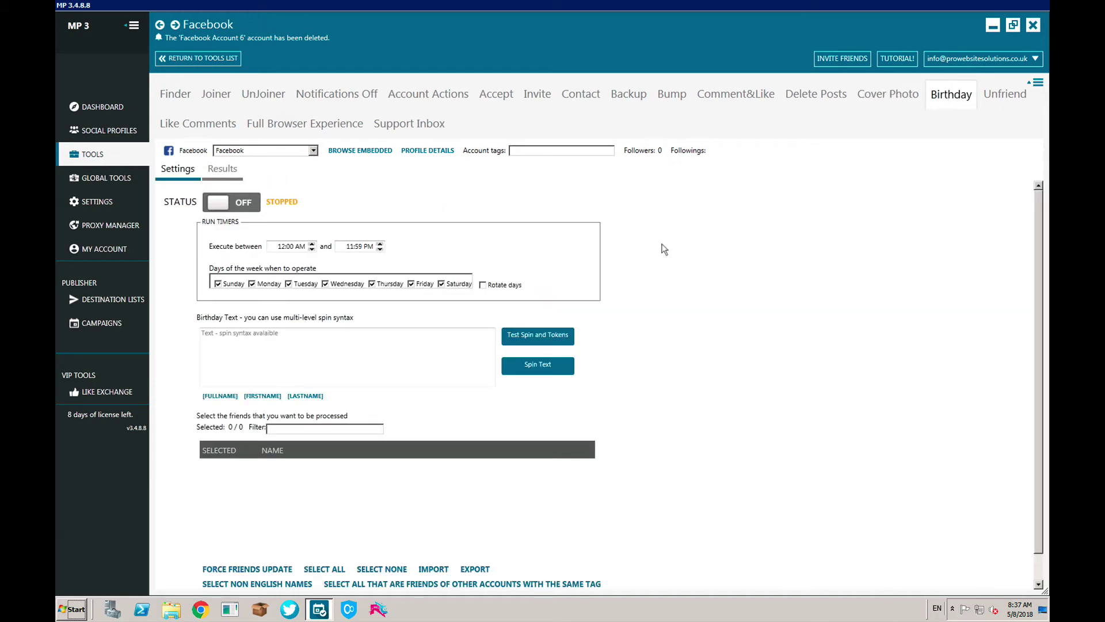
click(265, 371)
click(1008, 101)
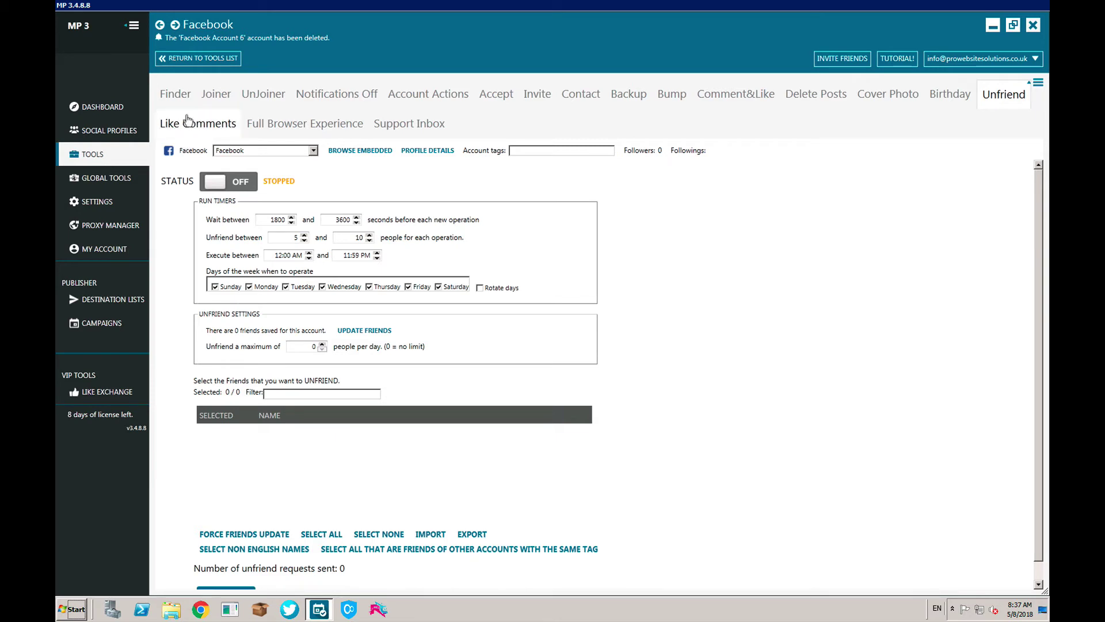
- Enable liking specific posts based on URL and liking Page/Group post comments in the Like Comments sources
click(205, 132)
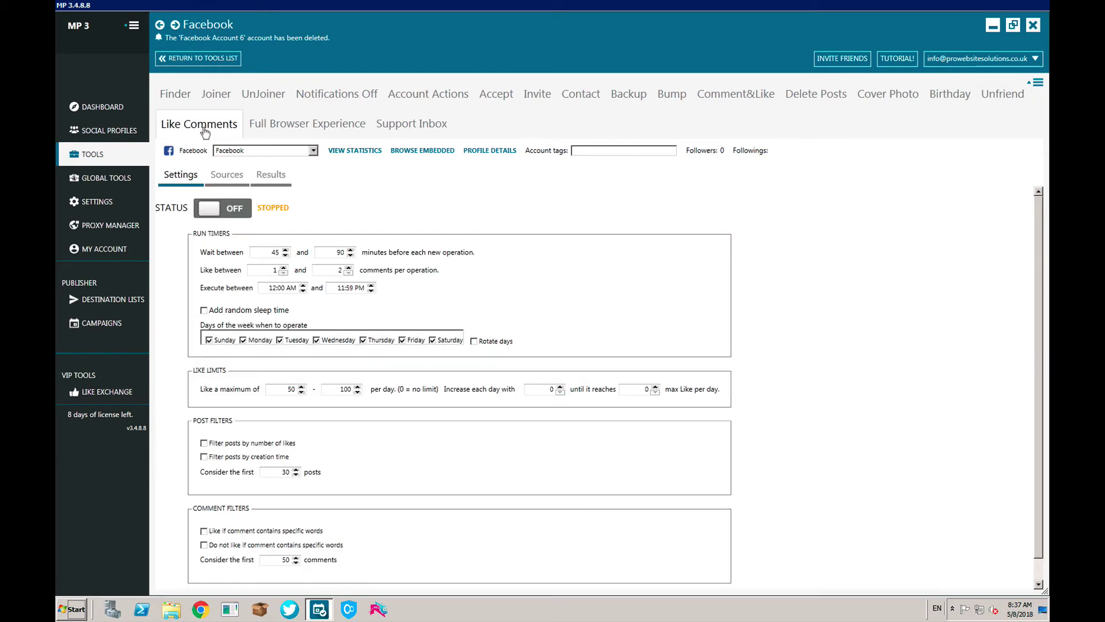
click(232, 182)
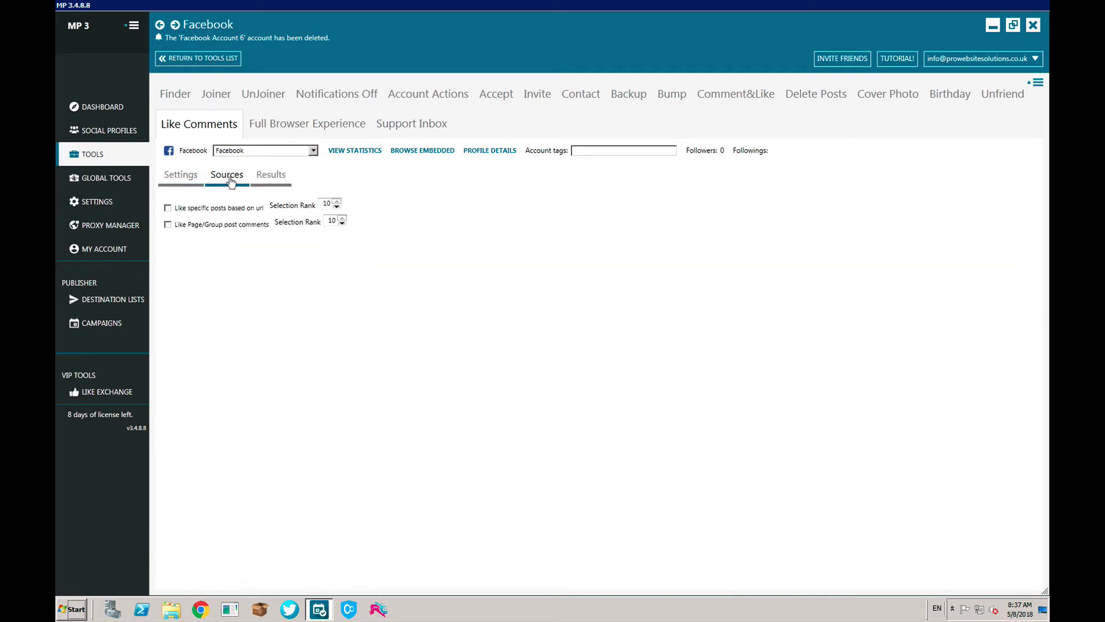
click(232, 208)
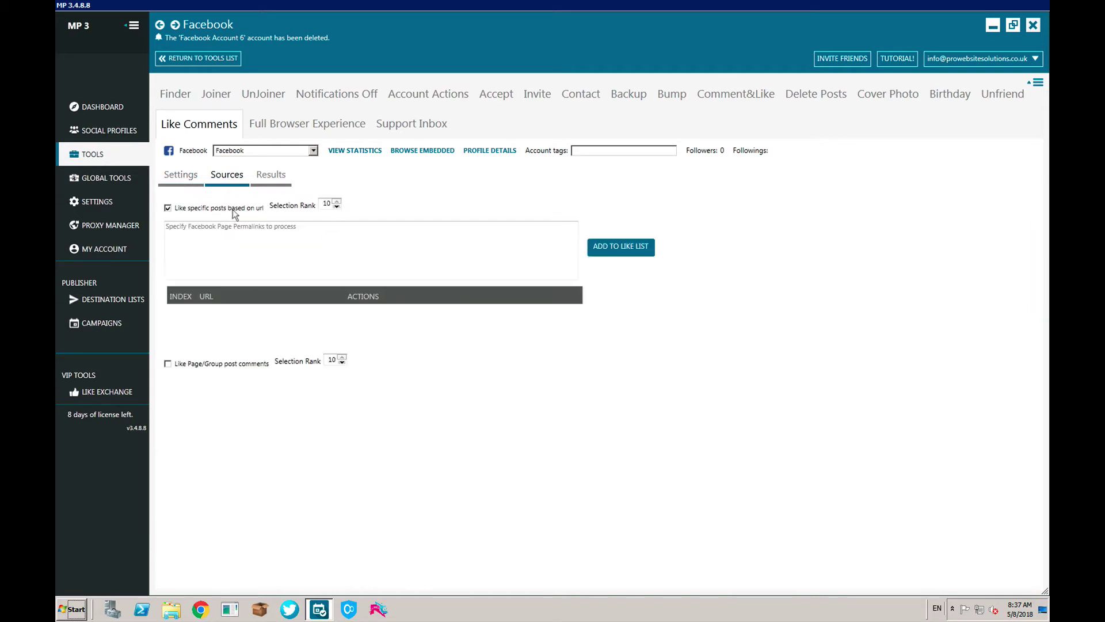
click(246, 365)
click(317, 408)
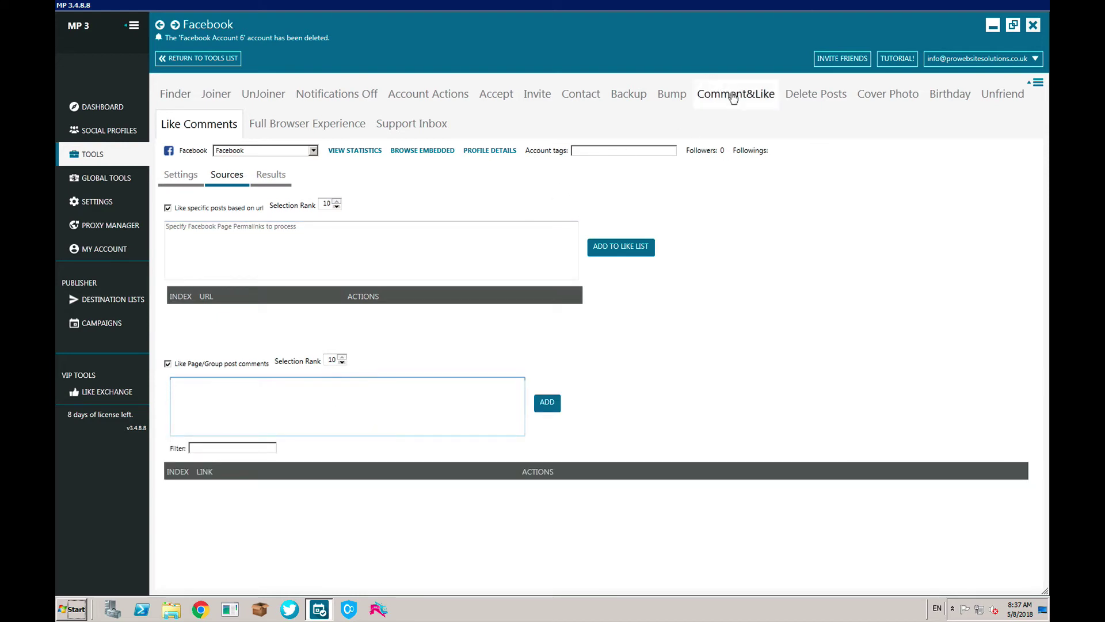
click(287, 235)
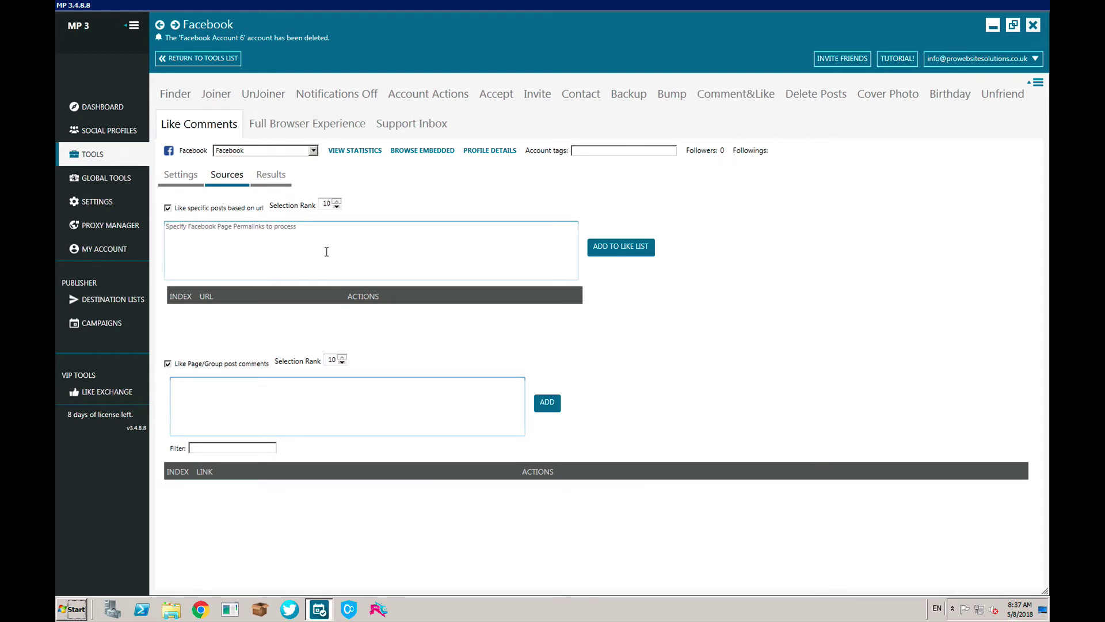
- Examine the Full Browser Experience timers and list of websites to visit, plus the Support Inbox settings
click(270, 127)
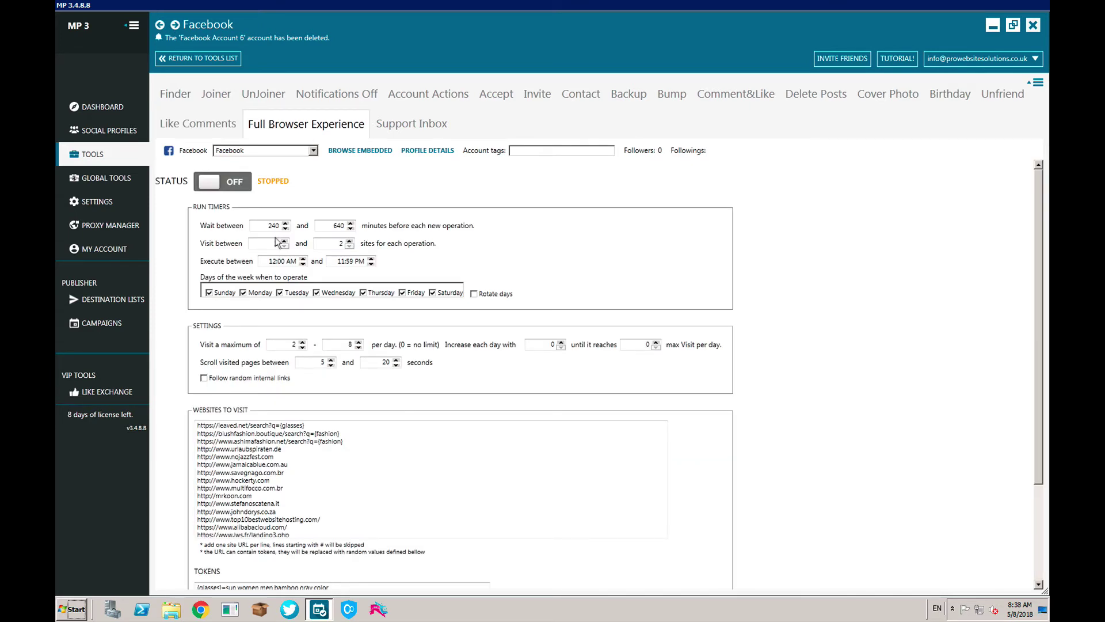
click(389, 517)
drag(315, 527, 197, 424)
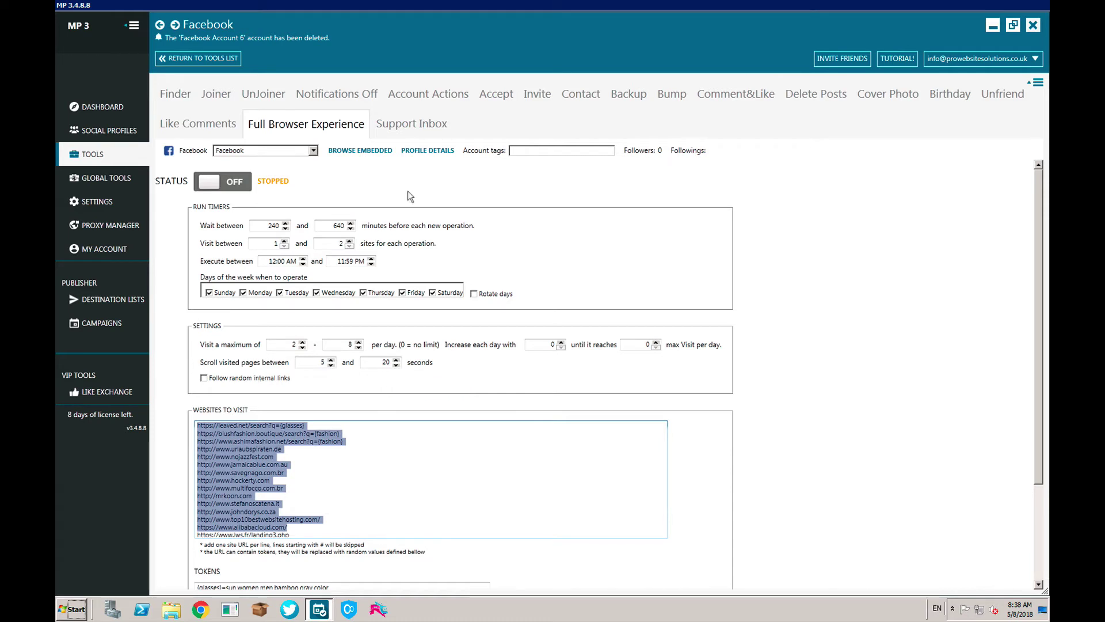
click(423, 133)
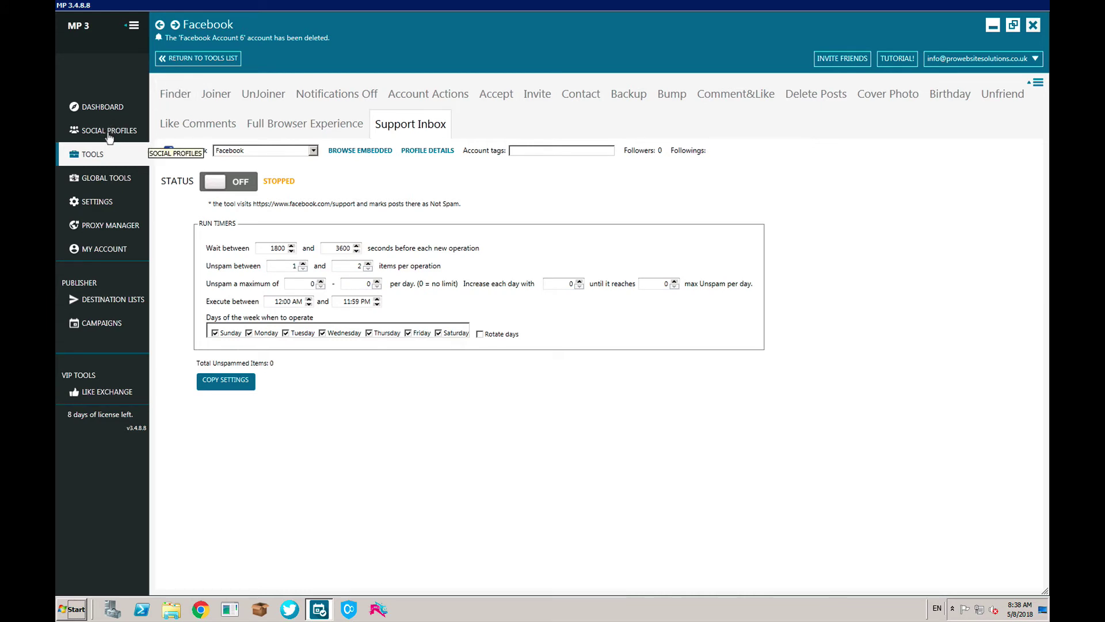
- Open the Twitter account's tools and examine the Follow tool's settings and follow sources, including the target account URLs
click(93, 155)
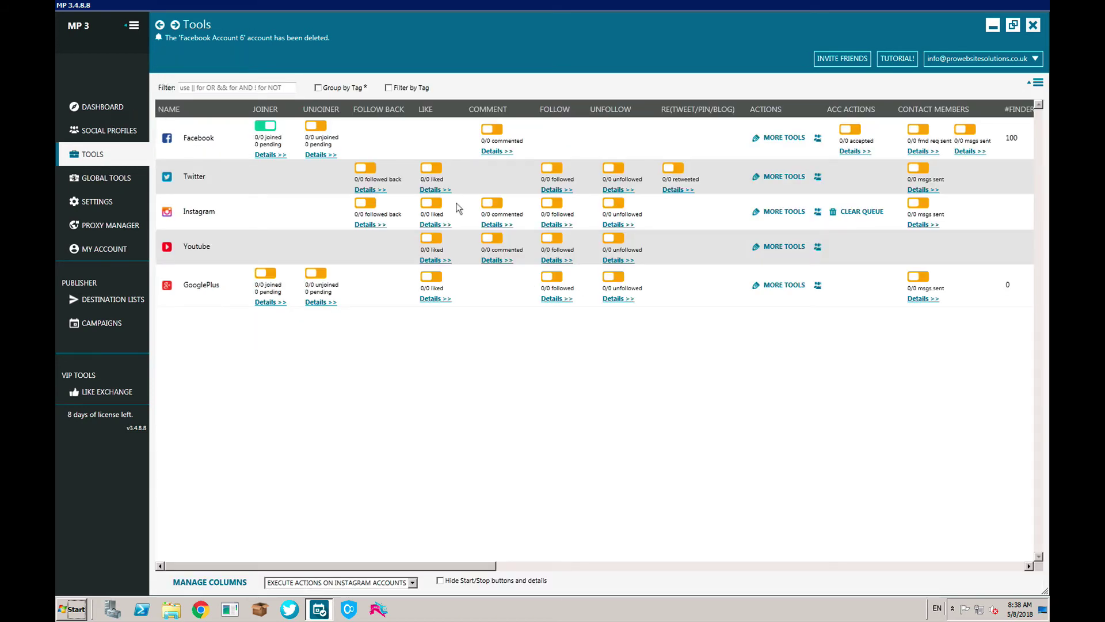
click(788, 180)
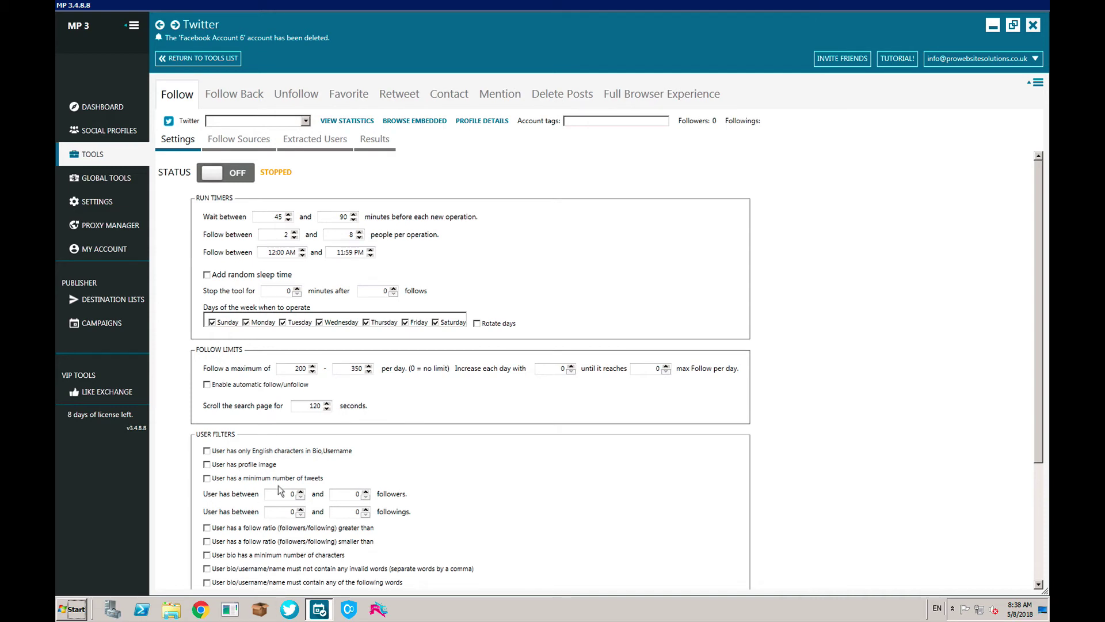
click(243, 139)
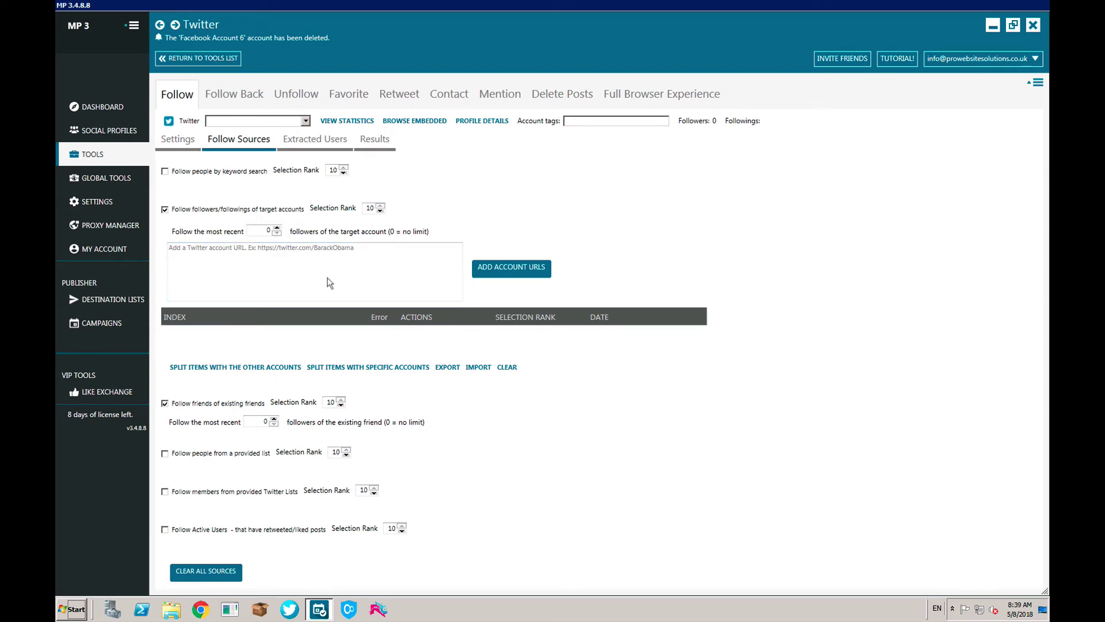
click(344, 261)
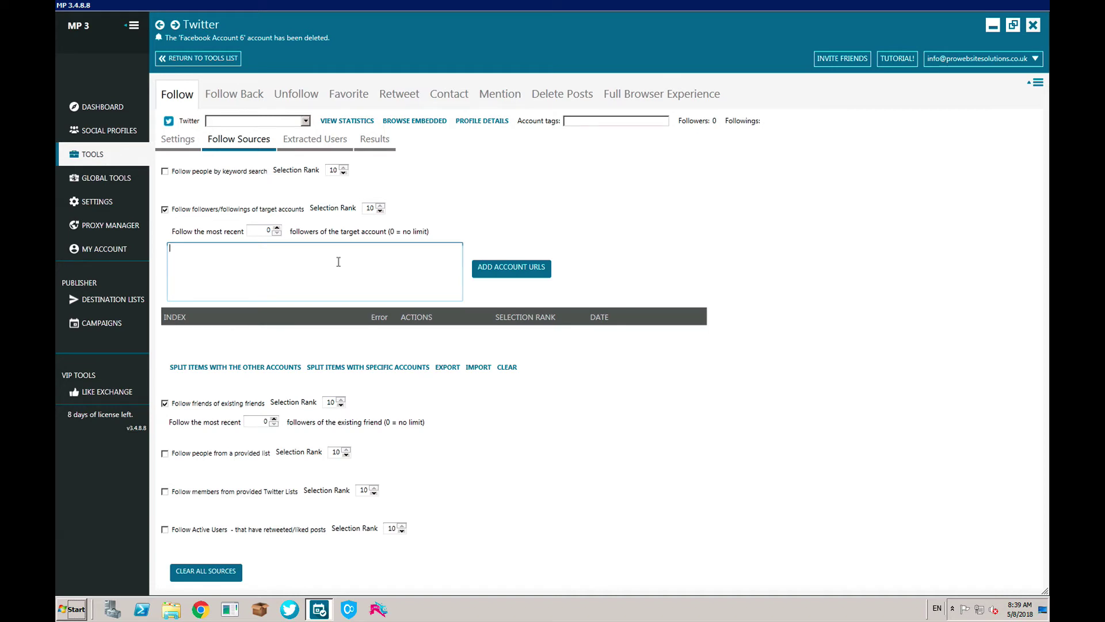
click(339, 262)
click(185, 144)
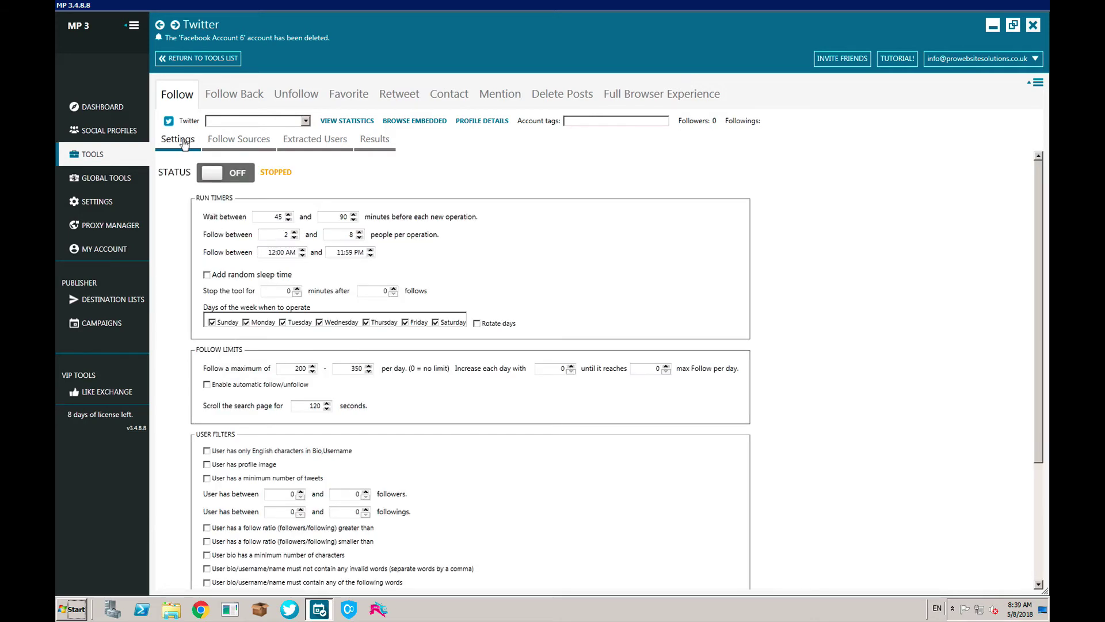
click(233, 141)
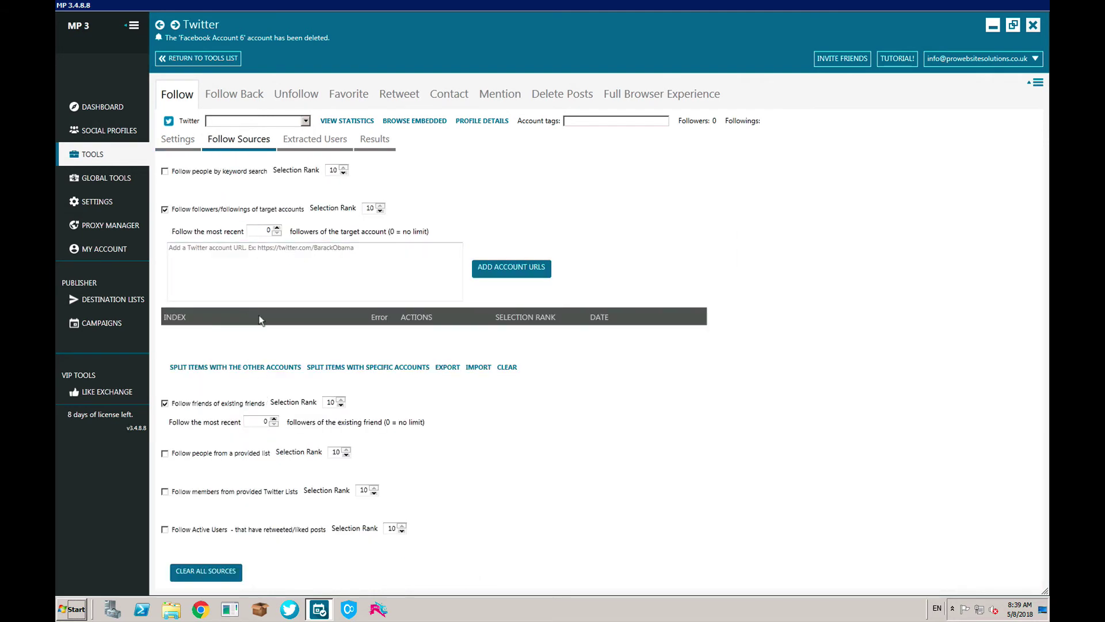
click(265, 258)
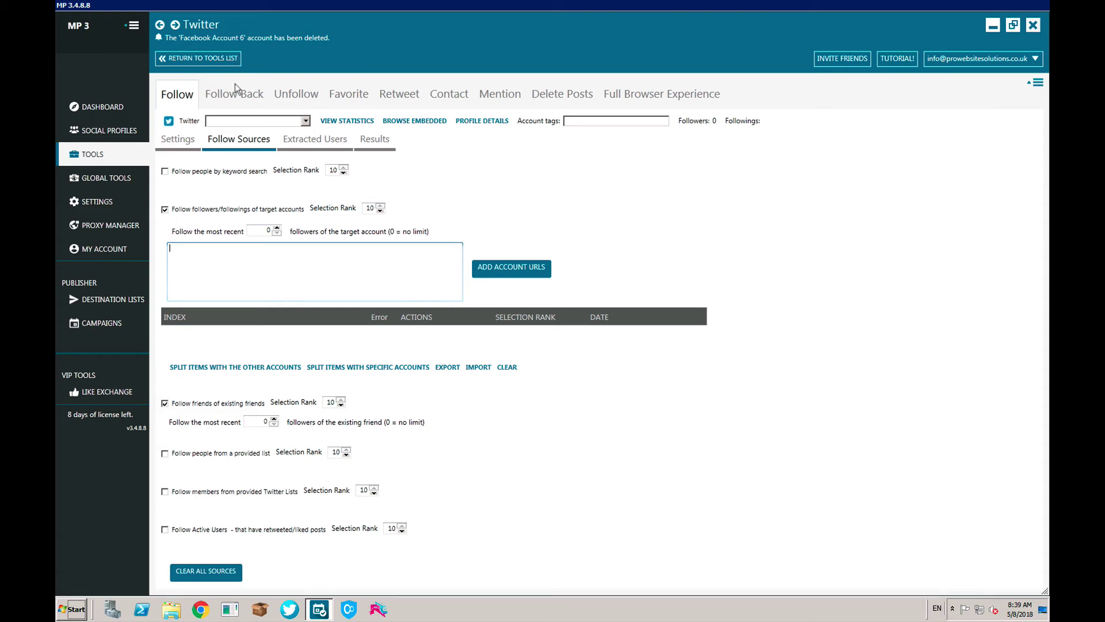
- Examine the Twitter Follow Back settings and the Unfollow tool's settings, including the automatic follow/unfollow options
click(239, 101)
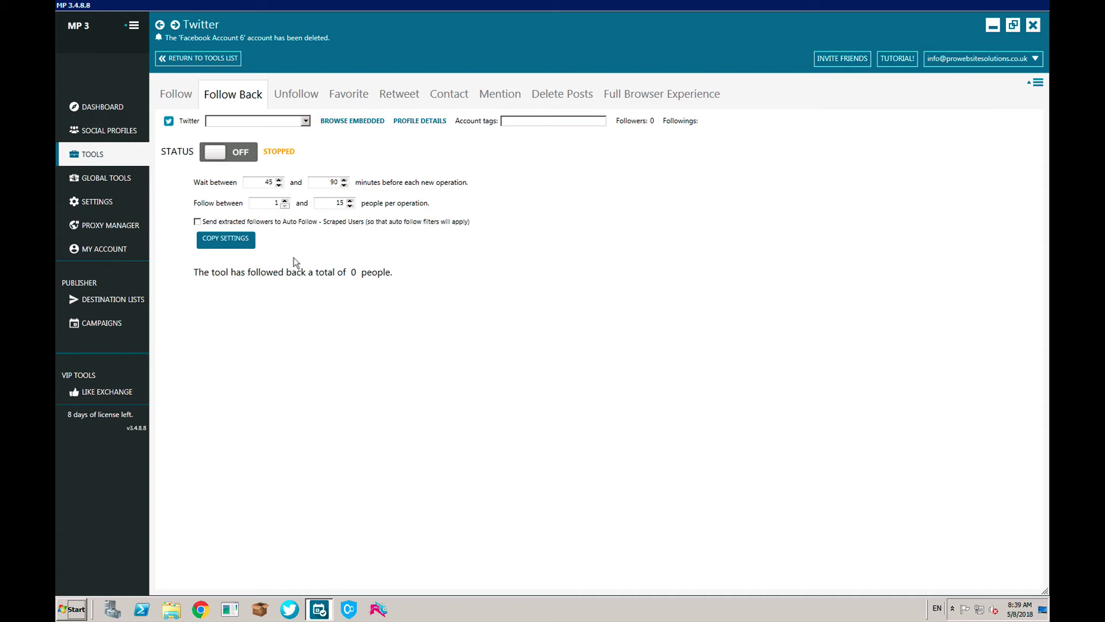
click(308, 95)
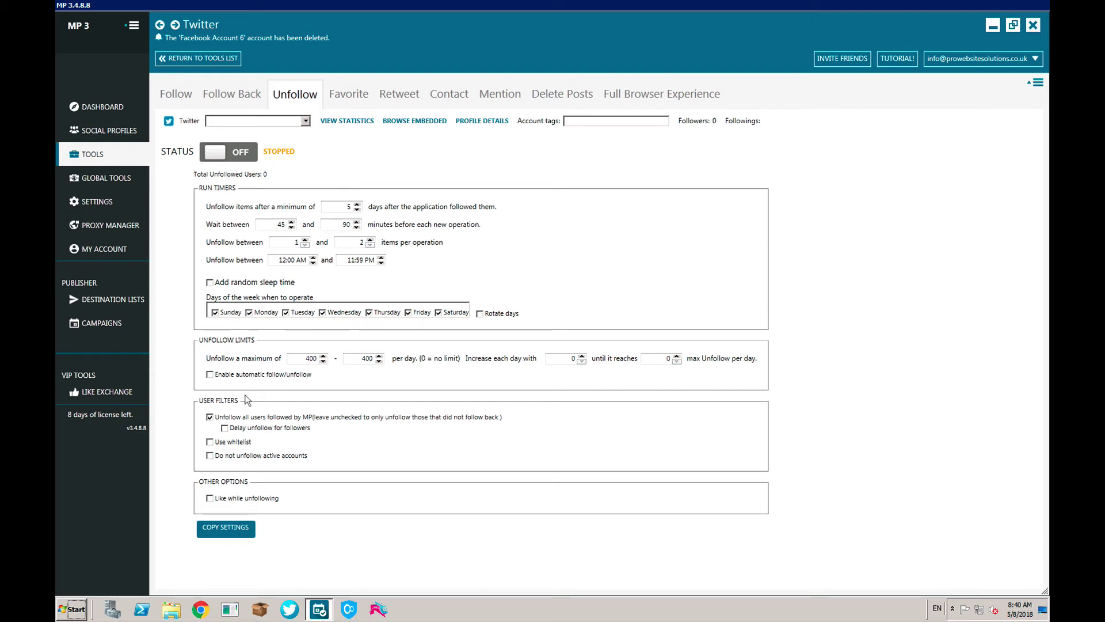
click(210, 375)
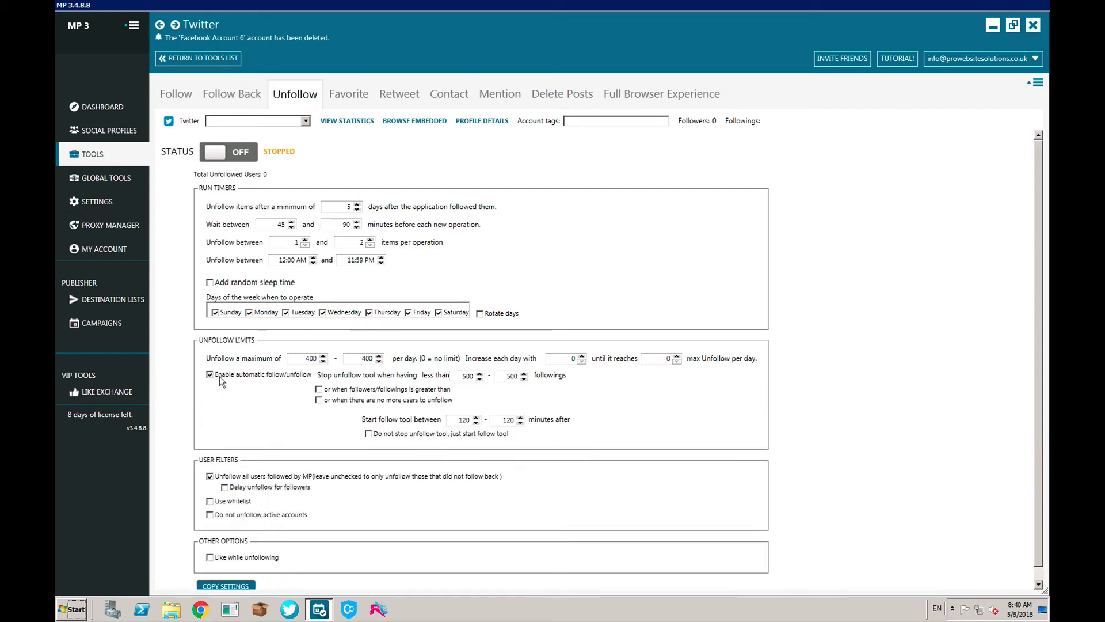
click(210, 375)
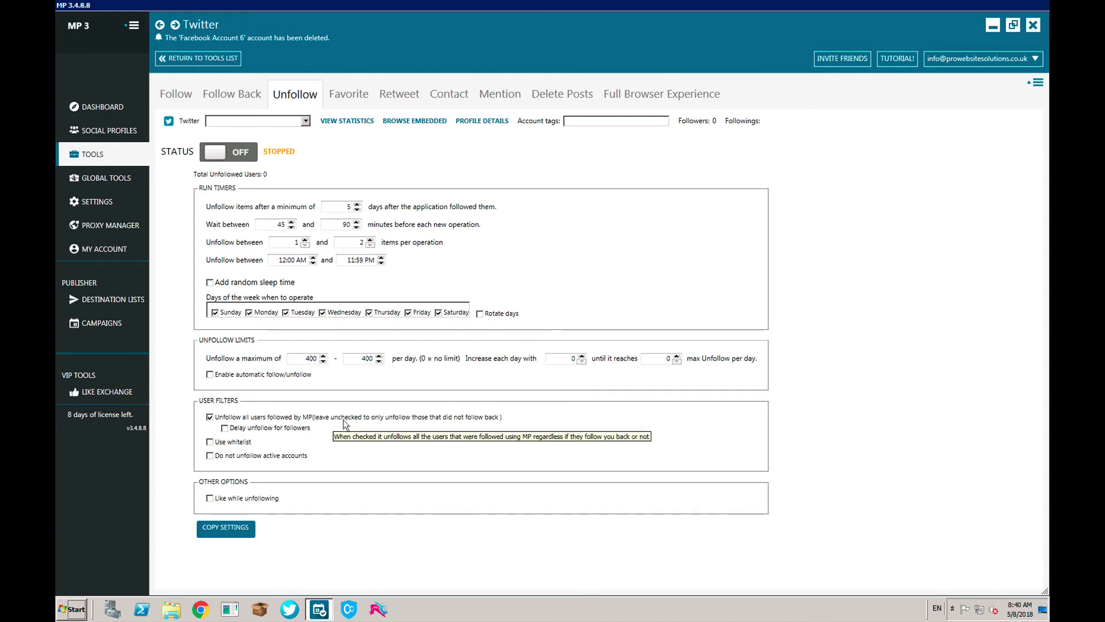
- Turn off unfollowing all users followed by MP and adjust the minimum number of days before items are unfollowed
click(211, 418)
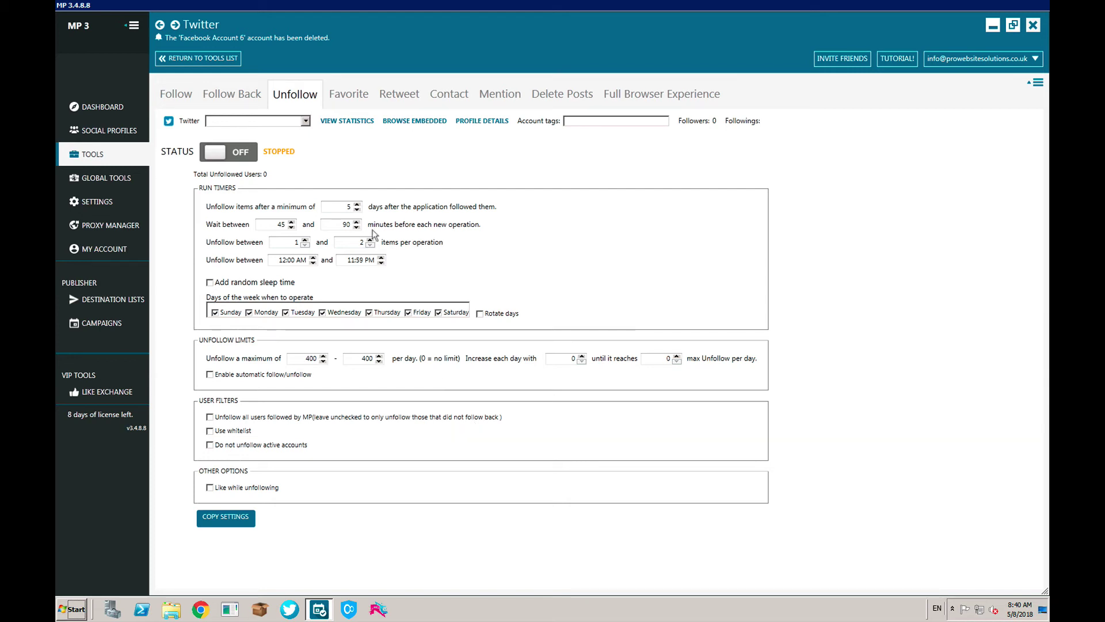
click(356, 204)
click(357, 205)
click(357, 204)
click(356, 205)
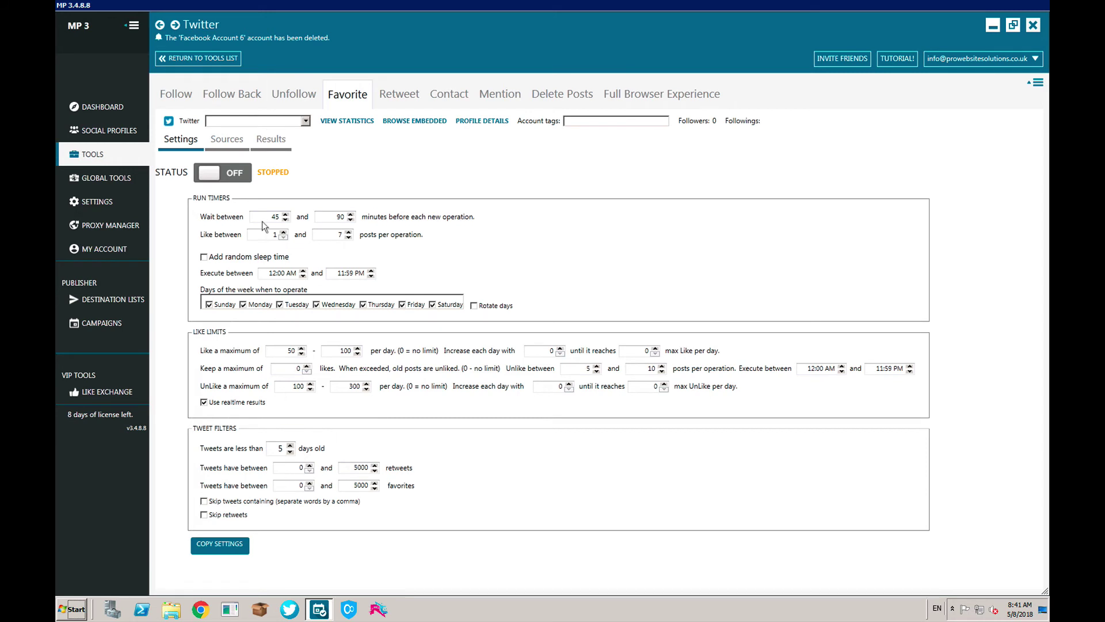
- Enable liking posts by keywords and liking specific posts based on URL in the Favorite tool's sources
click(229, 144)
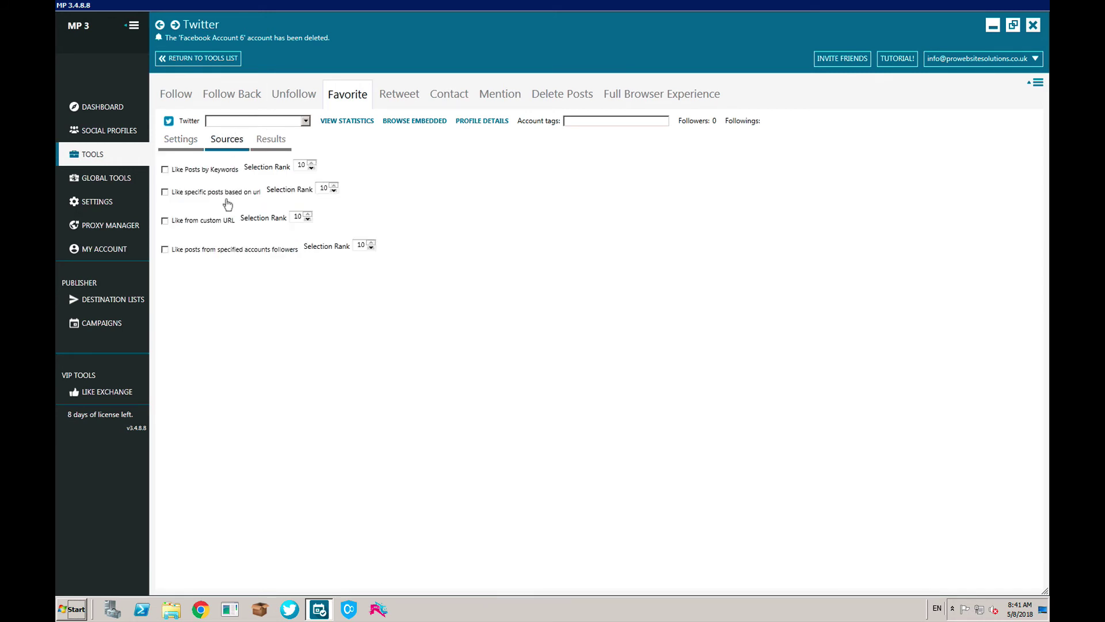
click(166, 170)
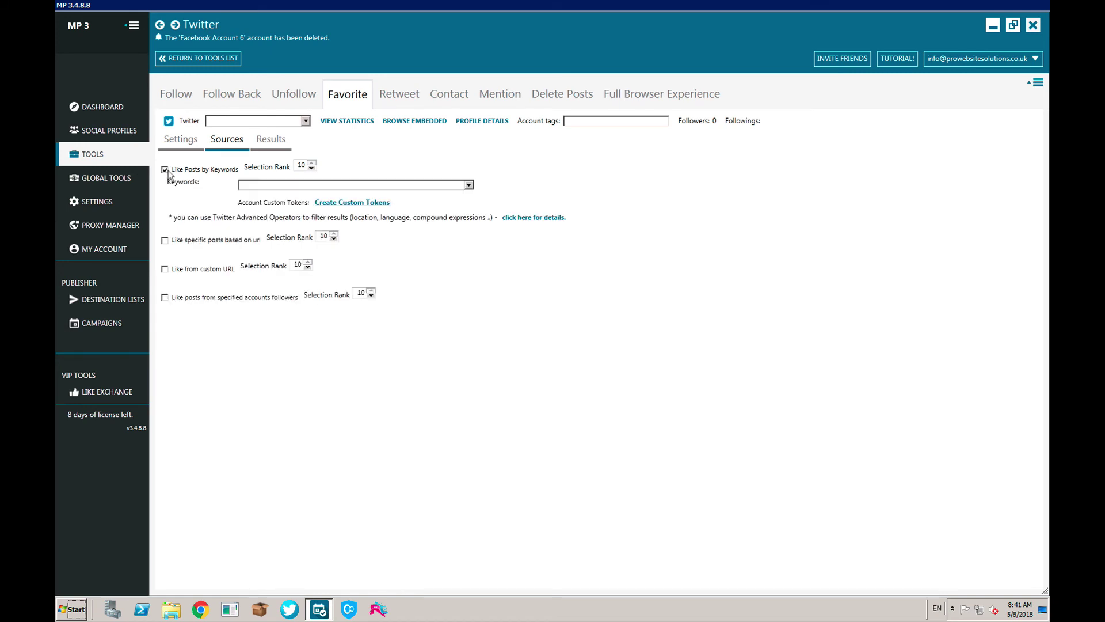
click(166, 241)
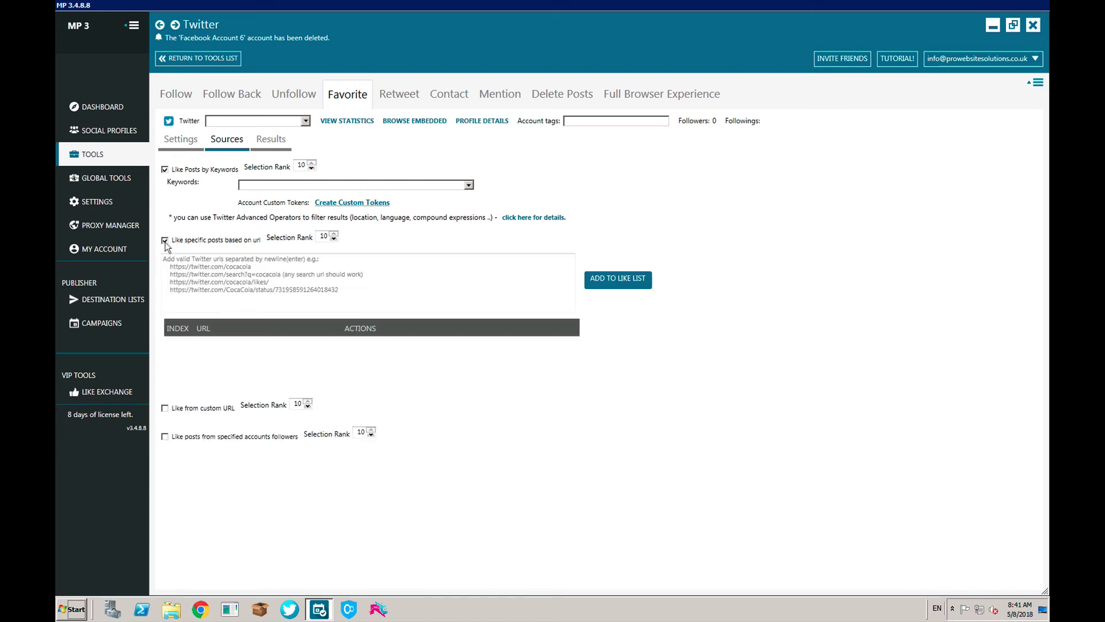
click(222, 278)
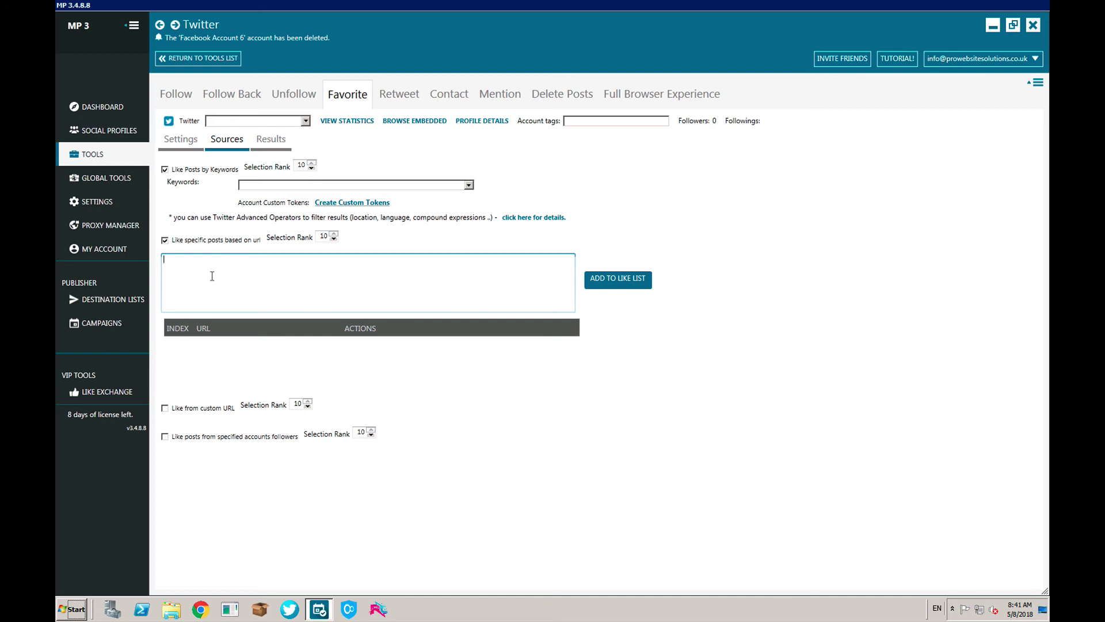
click(188, 137)
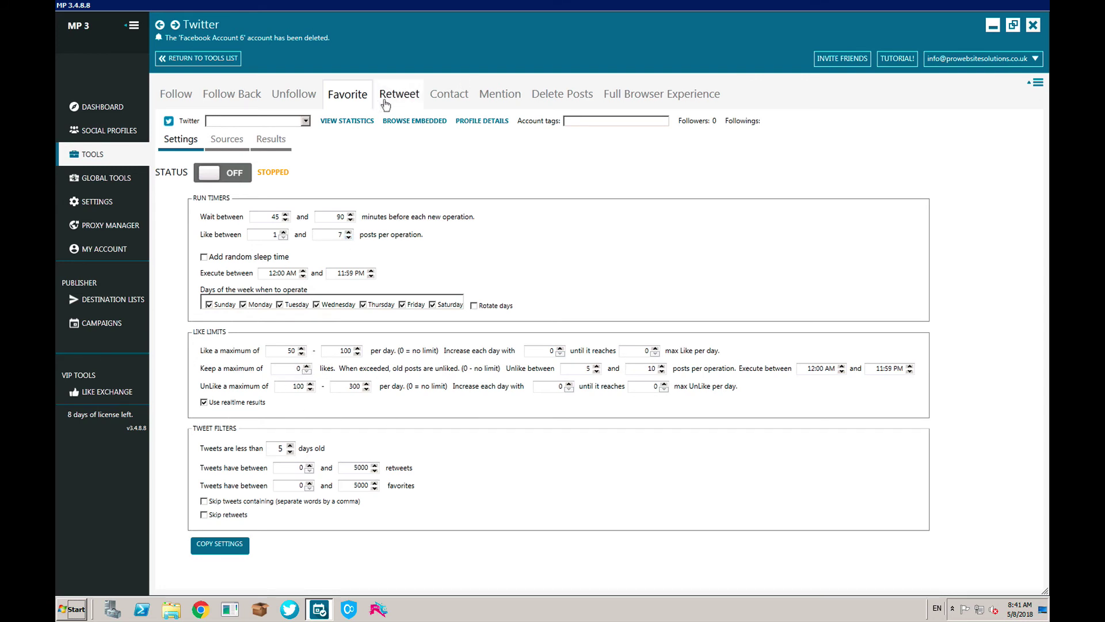
- Examine the Retweet tool's settings and sources, plus the Contact tool's new-follower message, auto-reply and message sending options
click(403, 99)
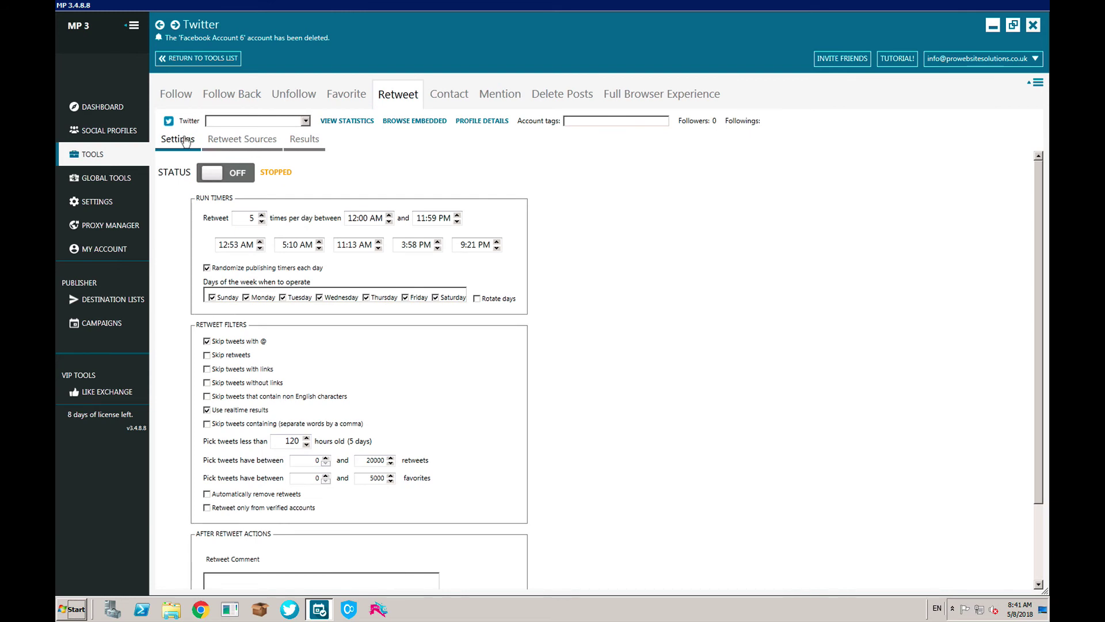
click(235, 144)
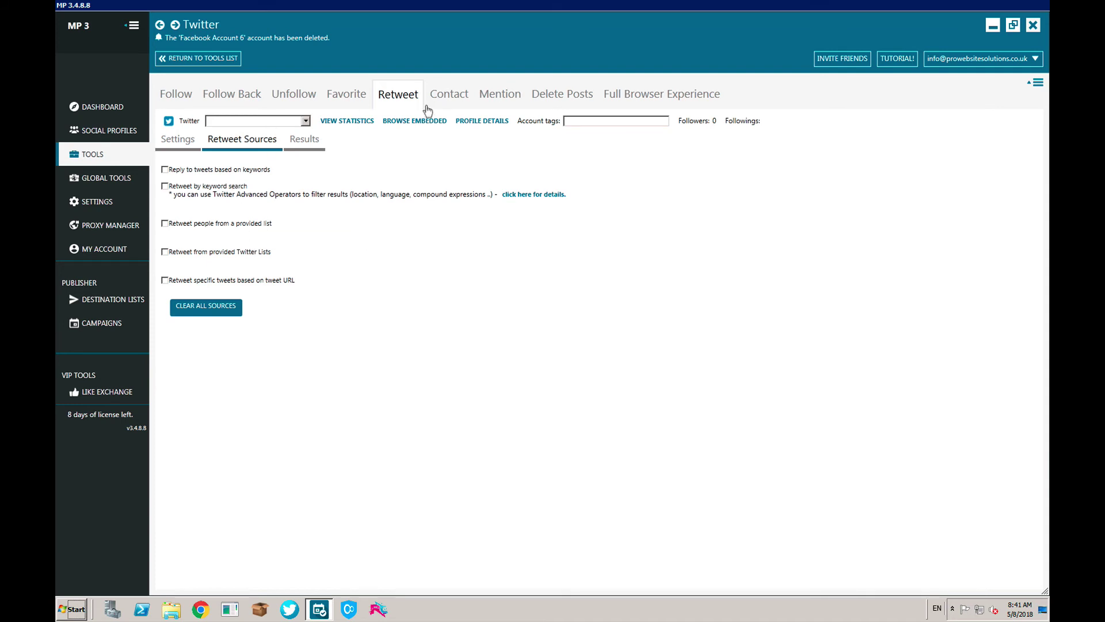
click(449, 93)
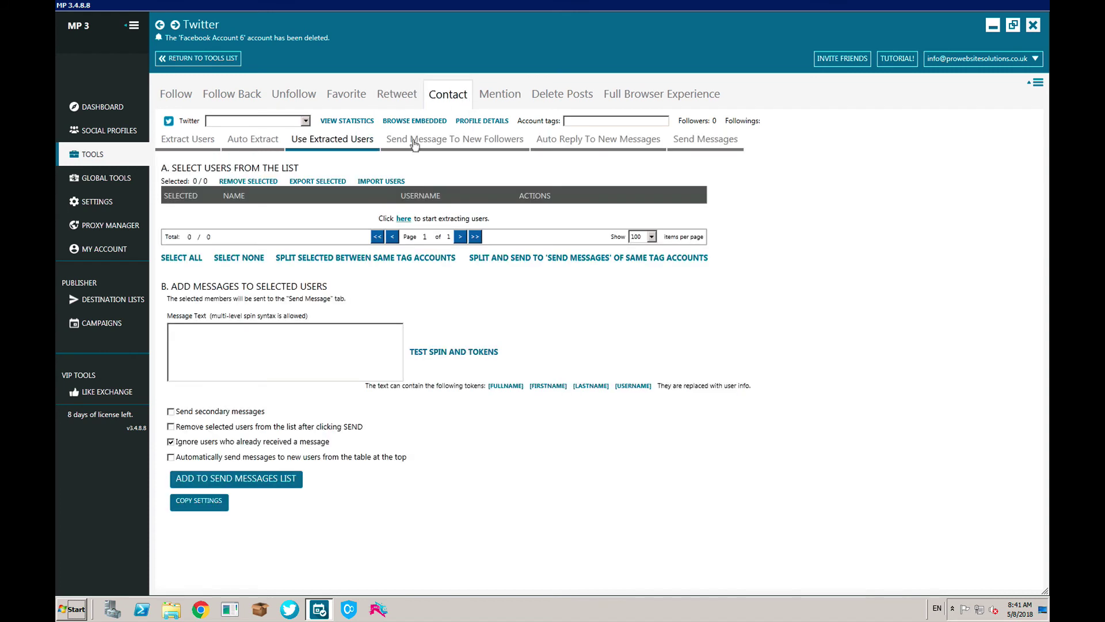
click(436, 144)
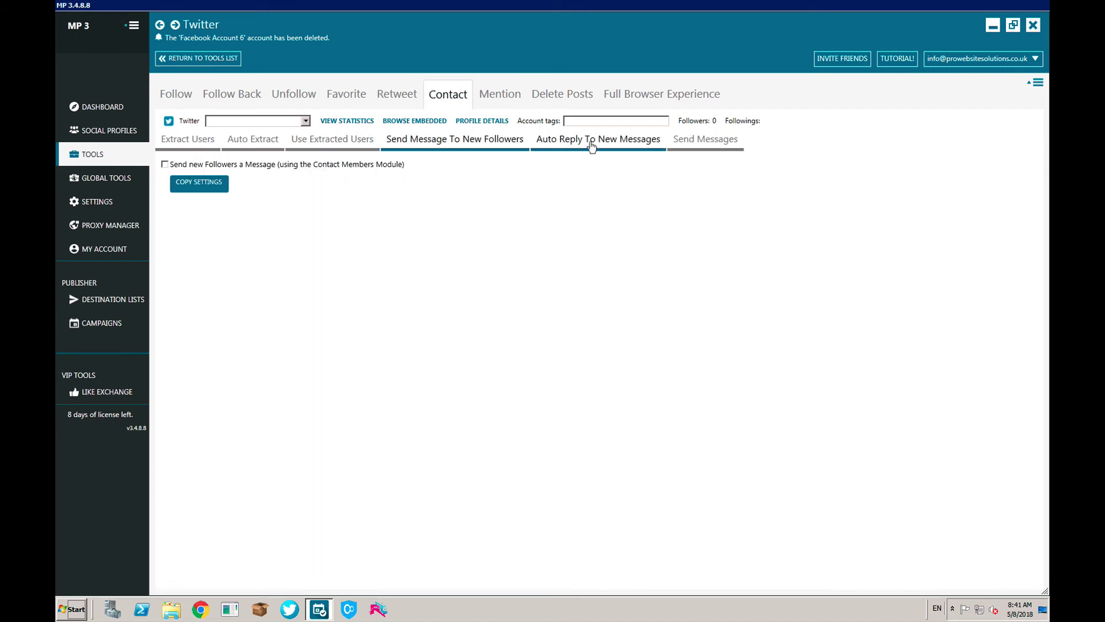
click(579, 145)
click(705, 143)
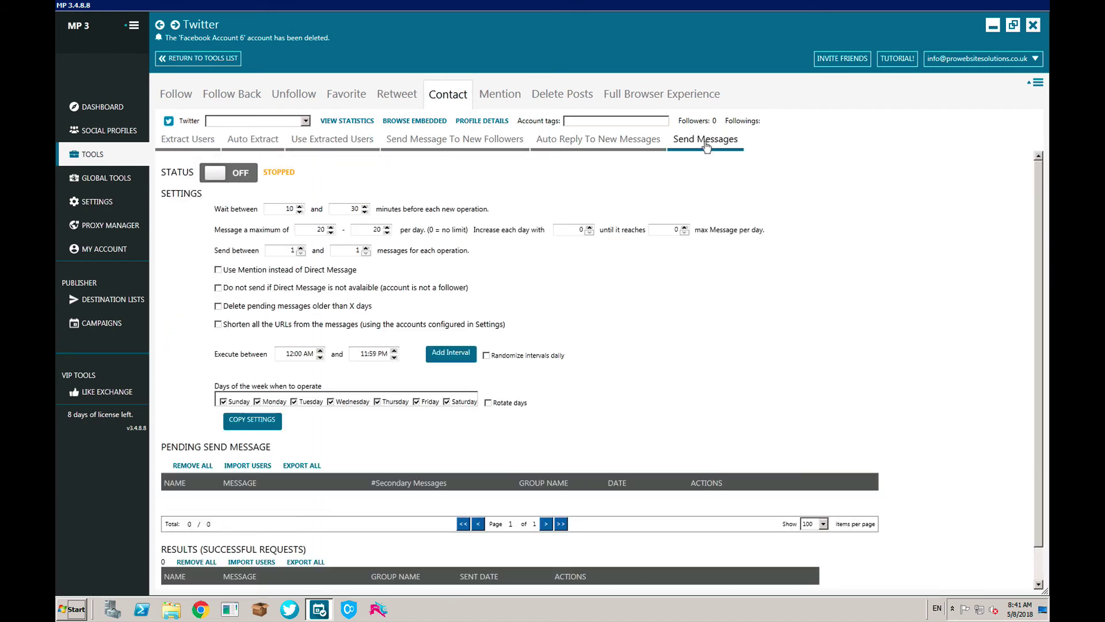
- Examine the Twitter account's Mention, Delete Posts and Full Browser Experience tools
click(505, 96)
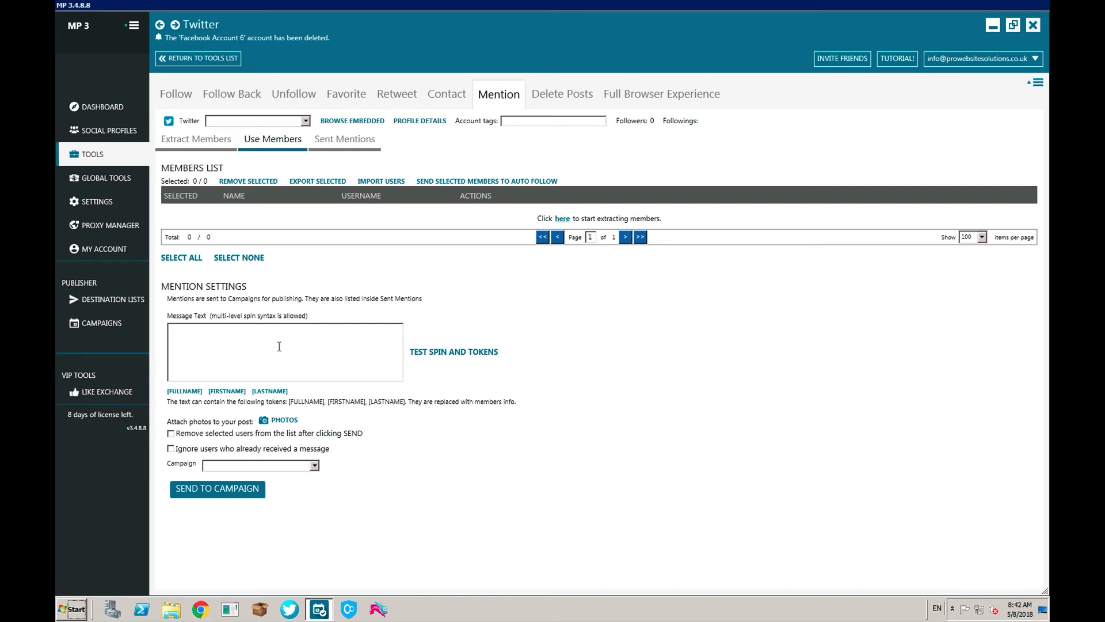
click(550, 95)
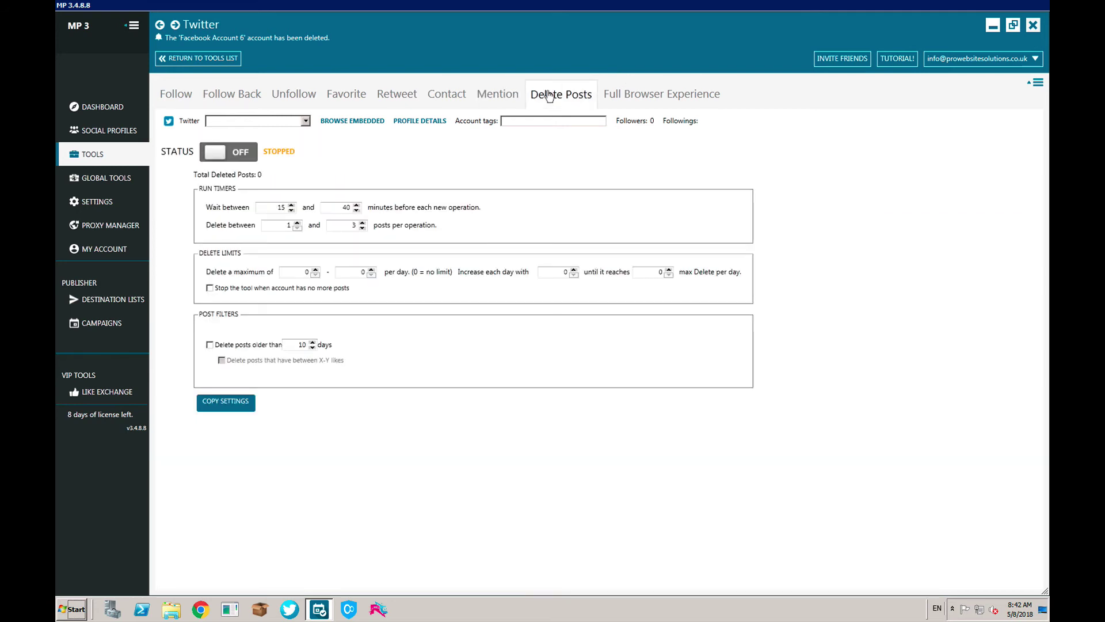
click(624, 107)
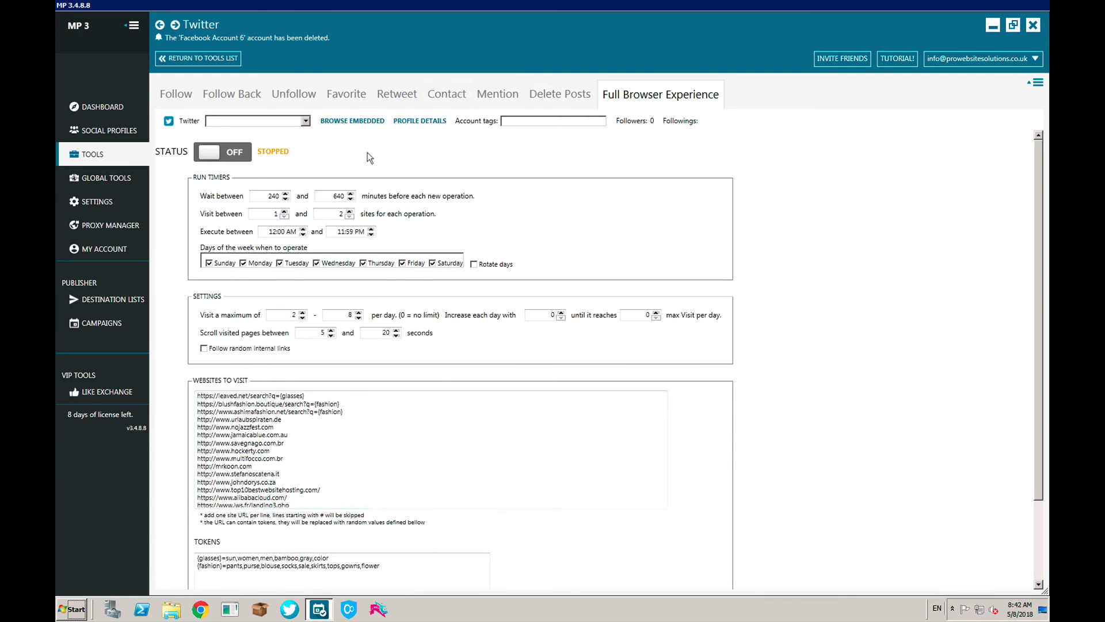
- Open the Instagram account's tools and examine the Follow settings and sources, including the hashtag search and target account options
click(100, 156)
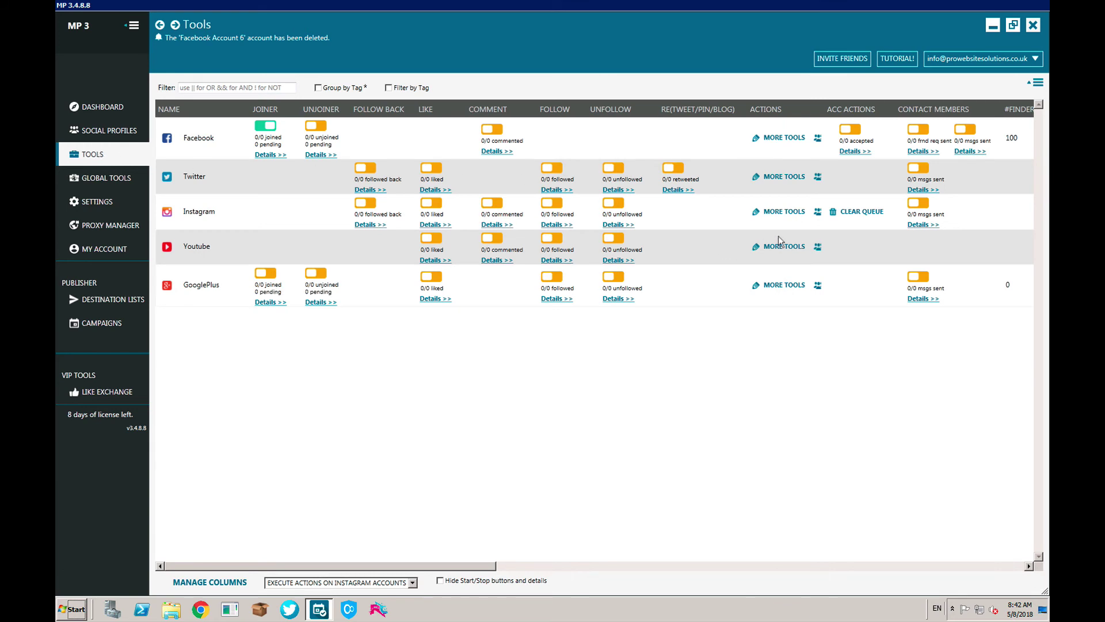
click(776, 214)
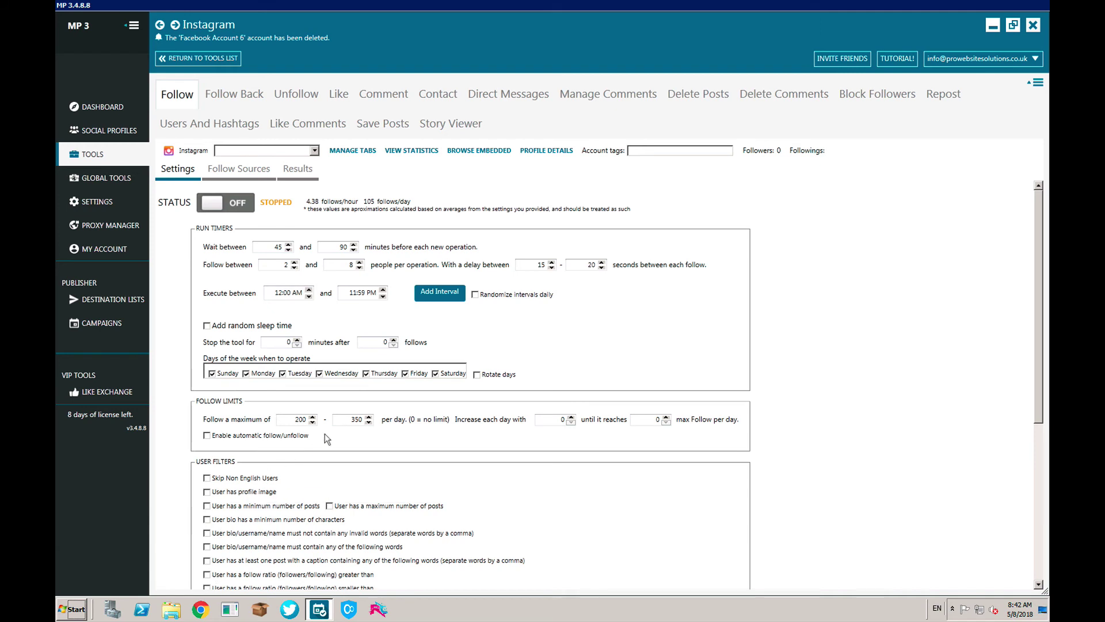
click(242, 177)
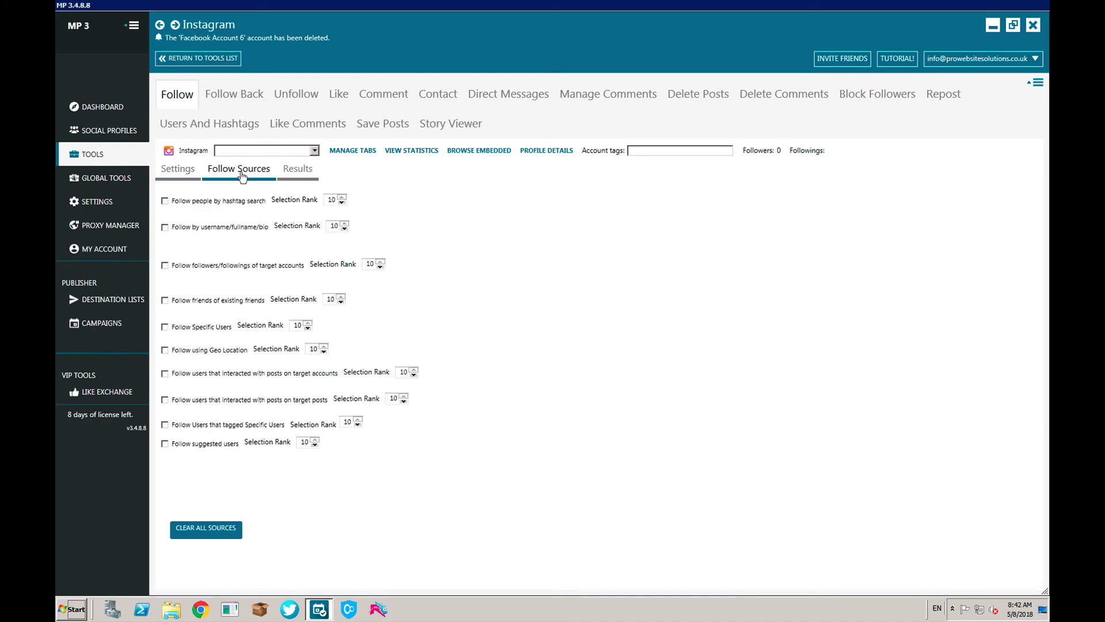
click(231, 266)
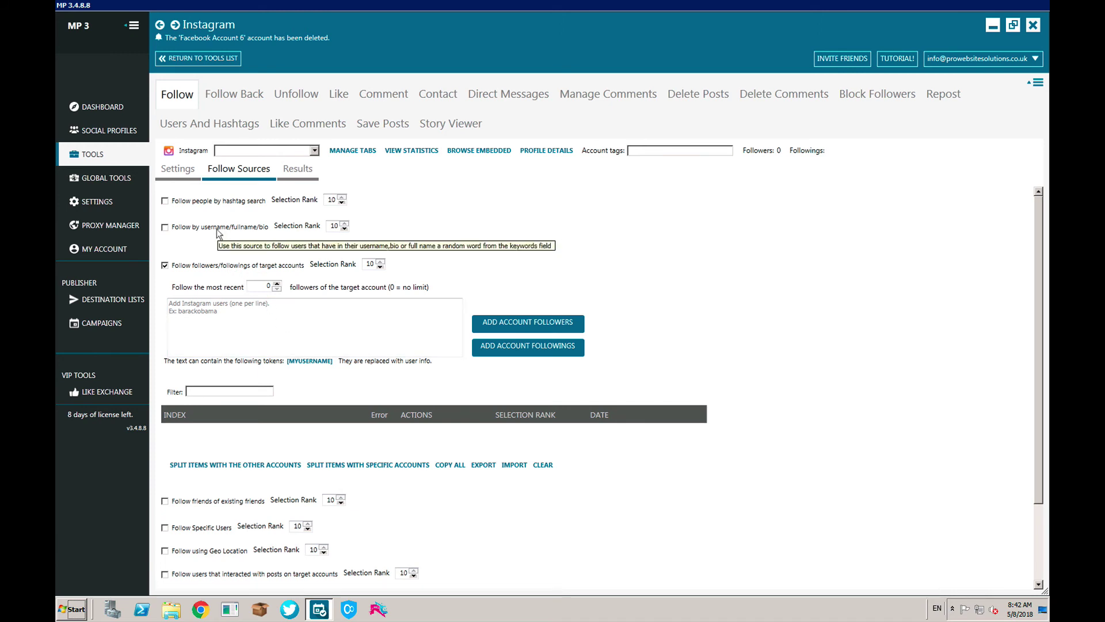
click(213, 201)
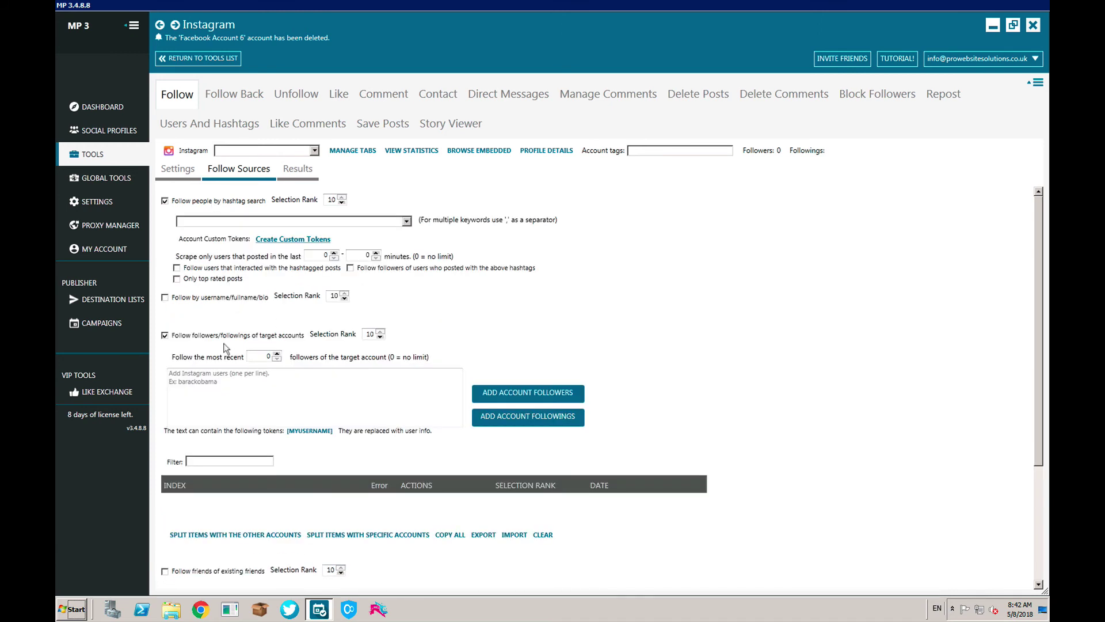
click(164, 201)
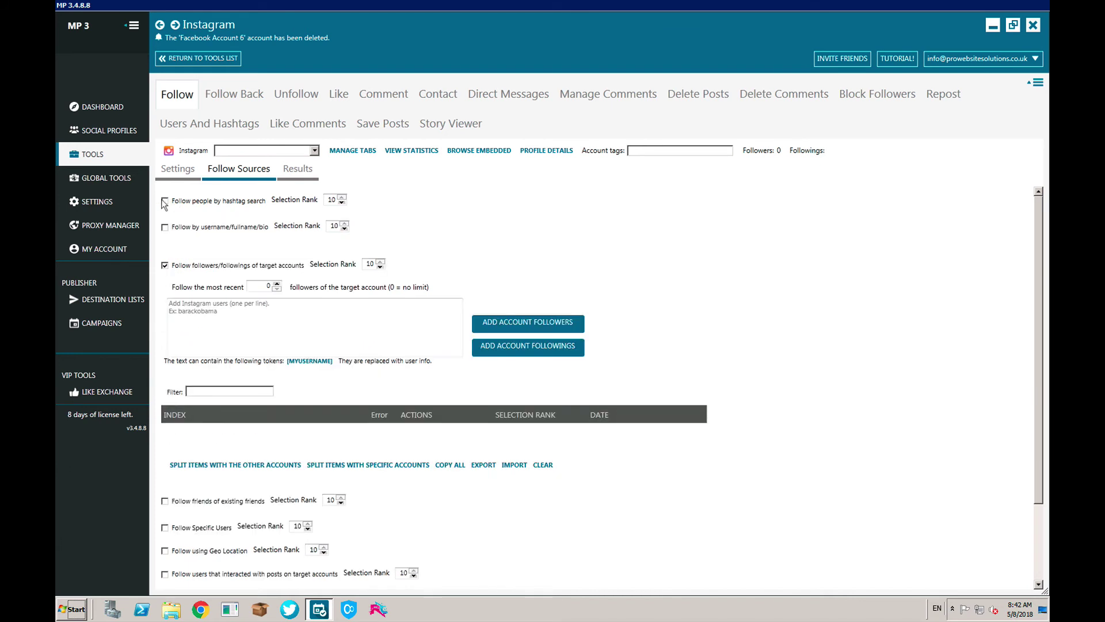
click(165, 266)
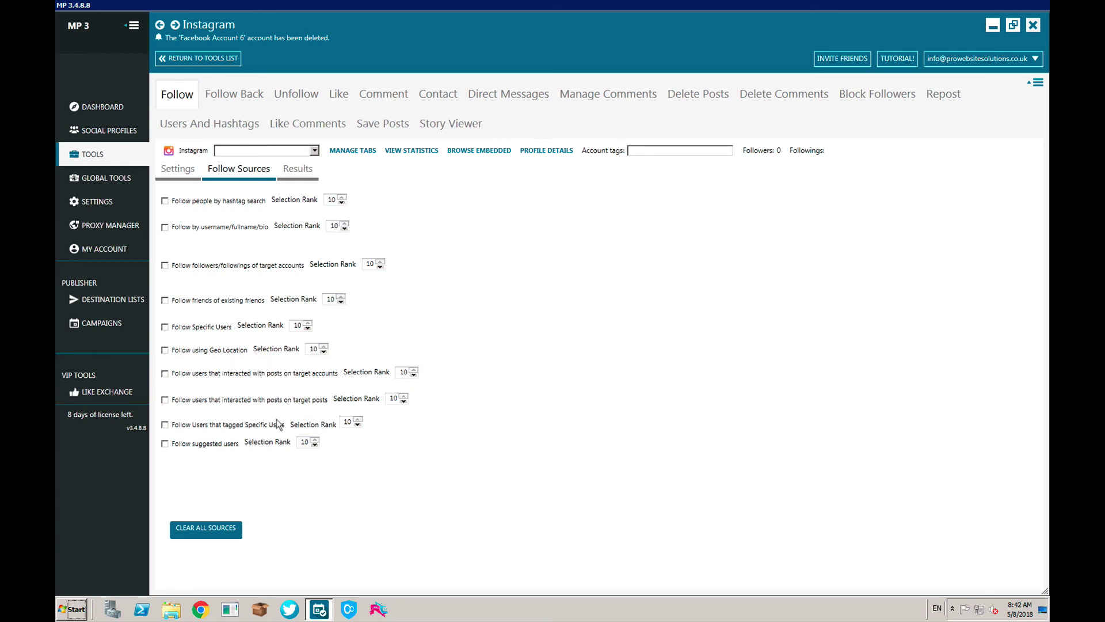
- Examine Instagram's Follow Back, Unfollow and Like settings, plus the Comment tool's sources
click(245, 98)
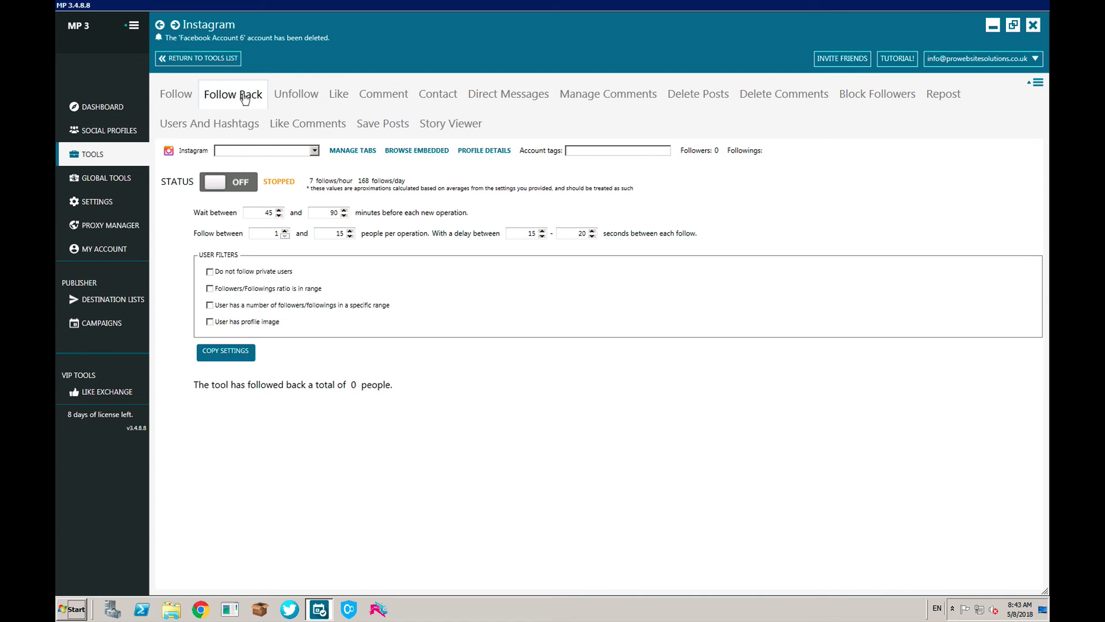
click(296, 100)
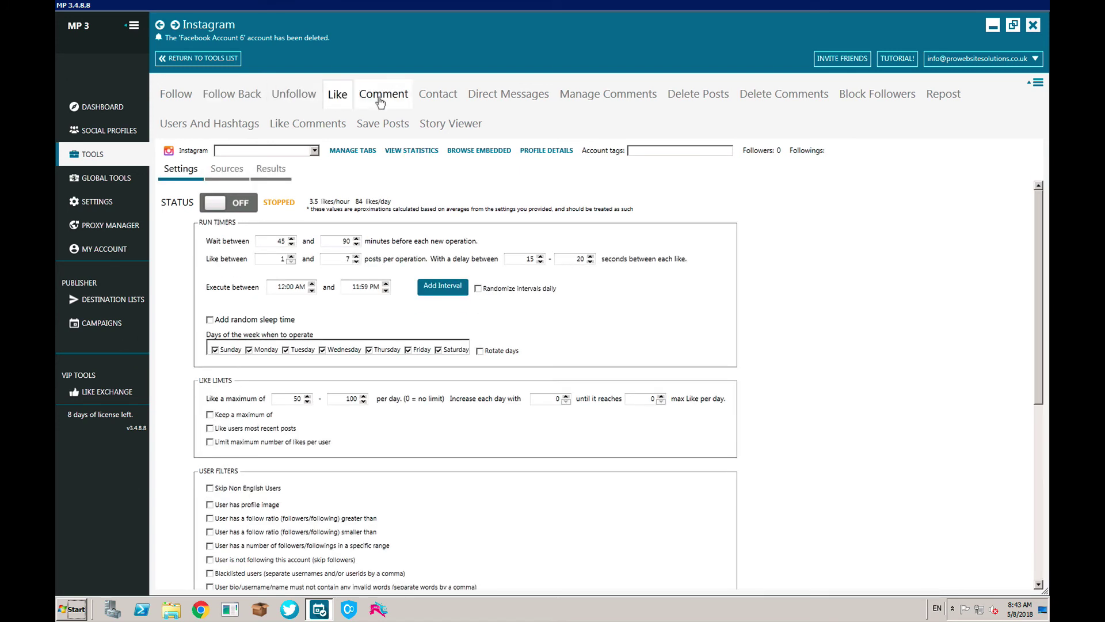
click(379, 102)
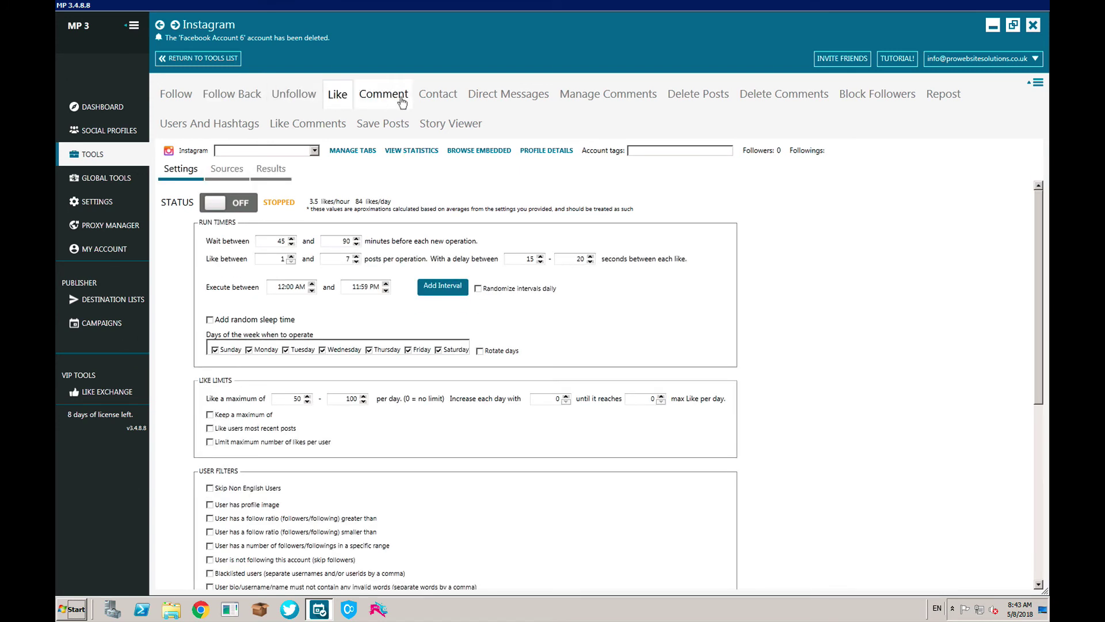
click(224, 169)
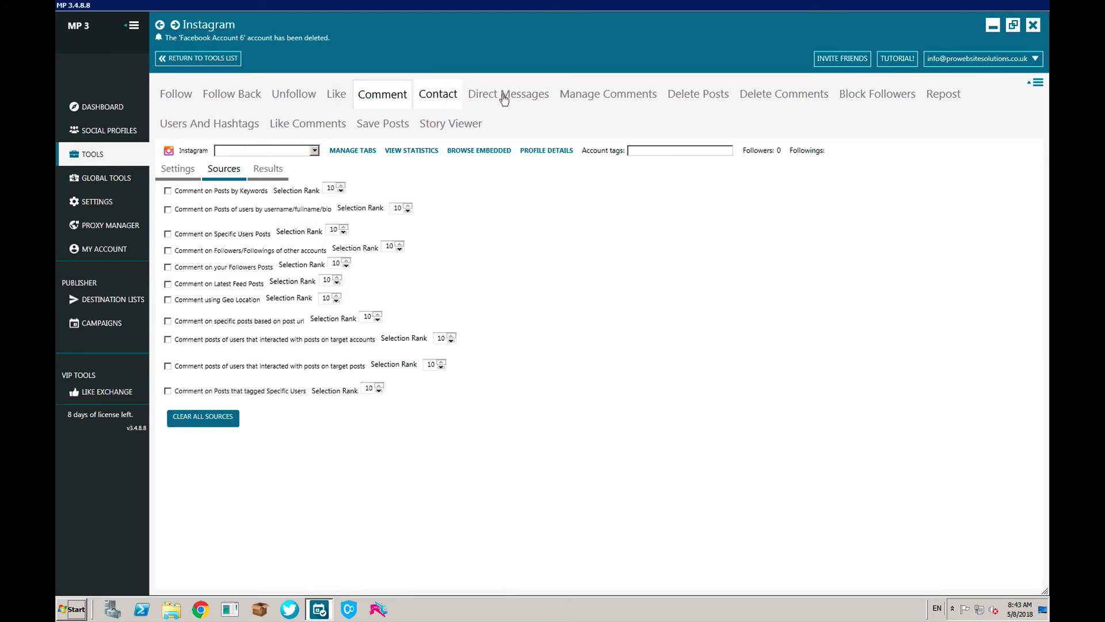
- Examine Instagram's Contact, Direct Messages and Manage Comments tools
click(439, 96)
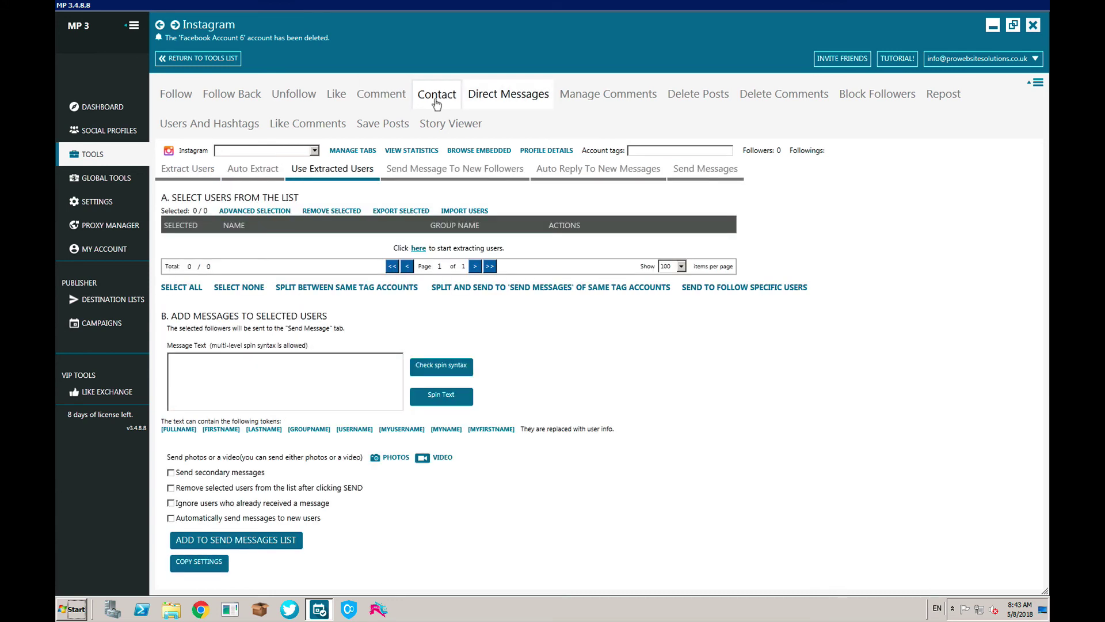
click(520, 98)
click(617, 97)
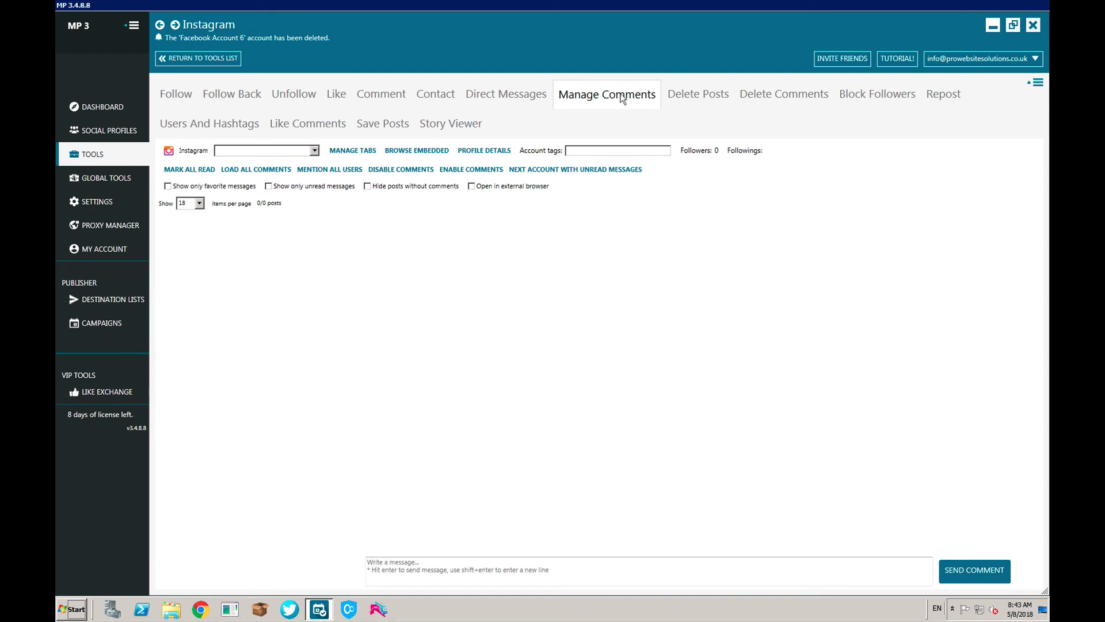
- Examine Instagram's Delete Posts, Delete Comments, Block Followers, Repost, and Users And Hashtags tools
click(700, 100)
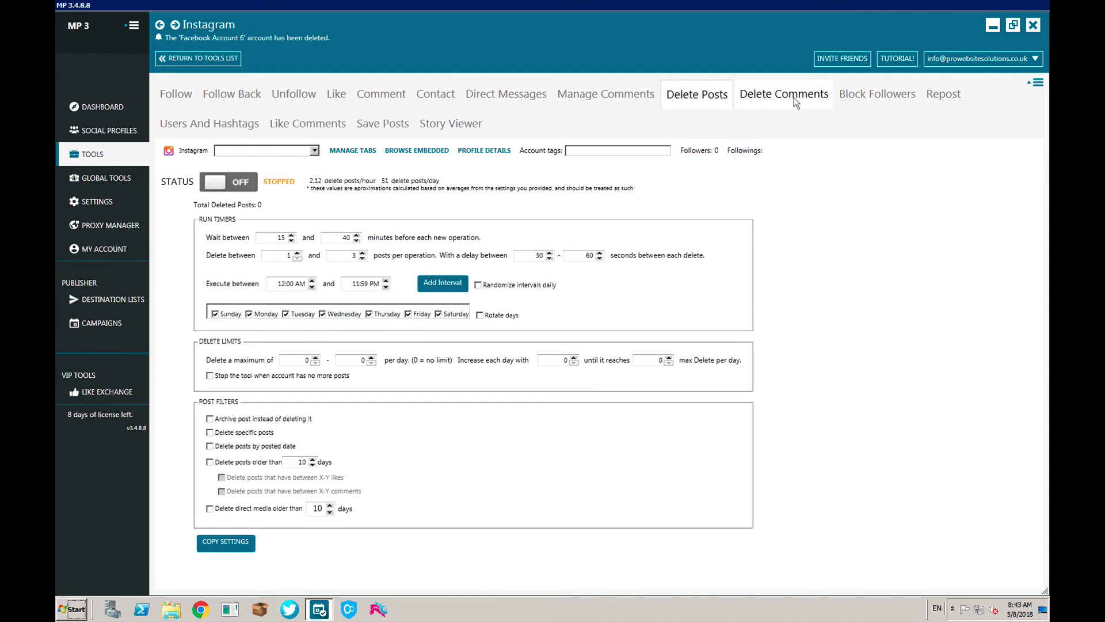
click(795, 98)
click(883, 102)
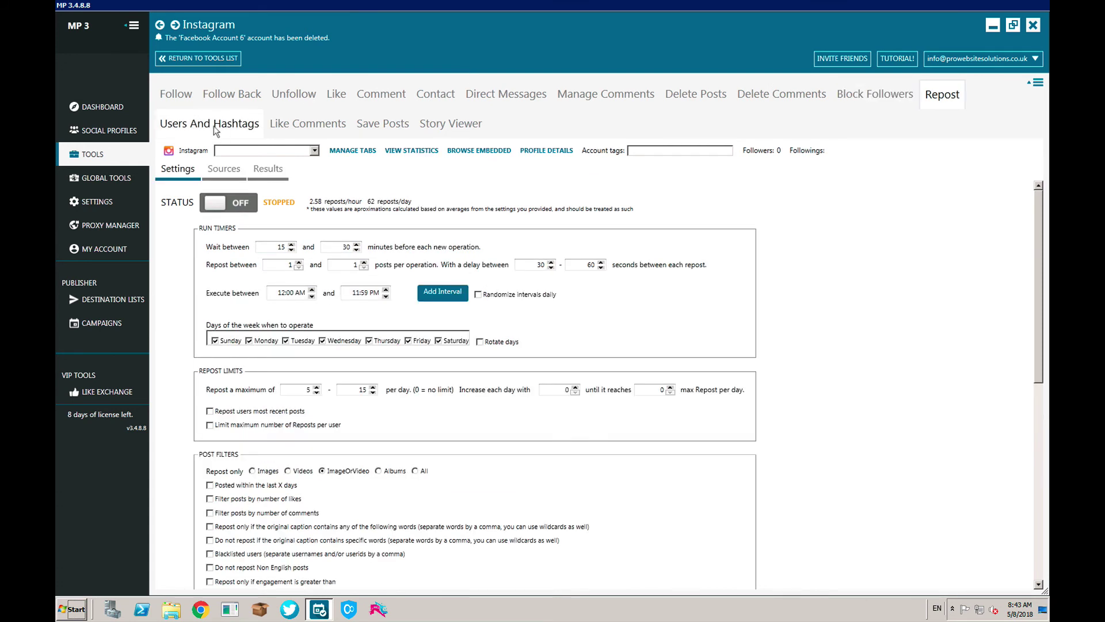
click(213, 125)
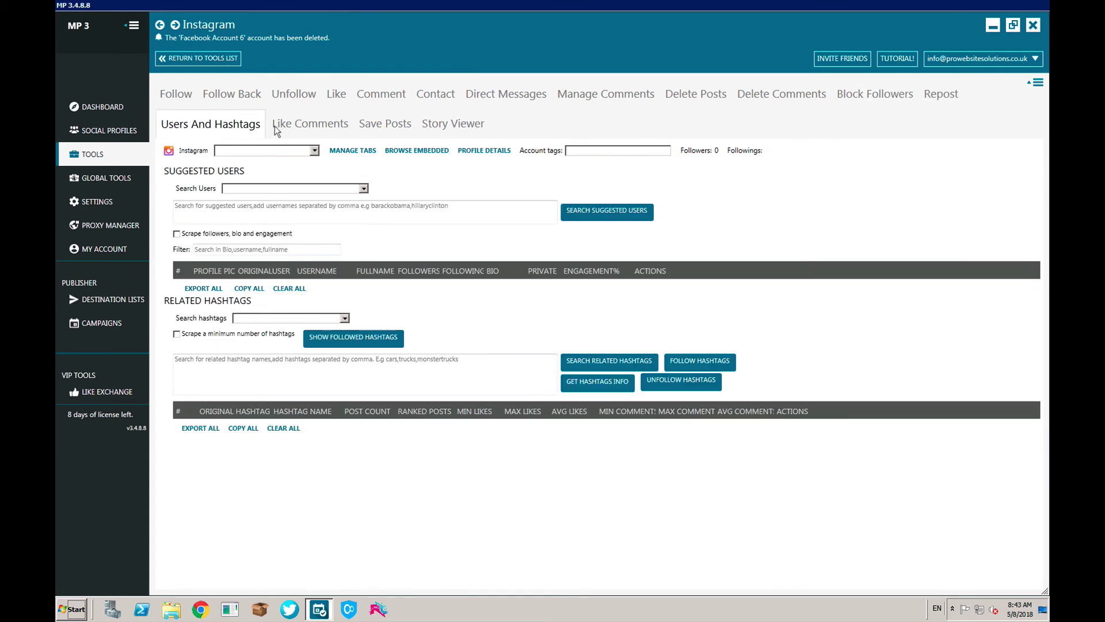
- Examine the settings of Instagram's Like Comments, Save Posts and Story Viewer tools
click(316, 133)
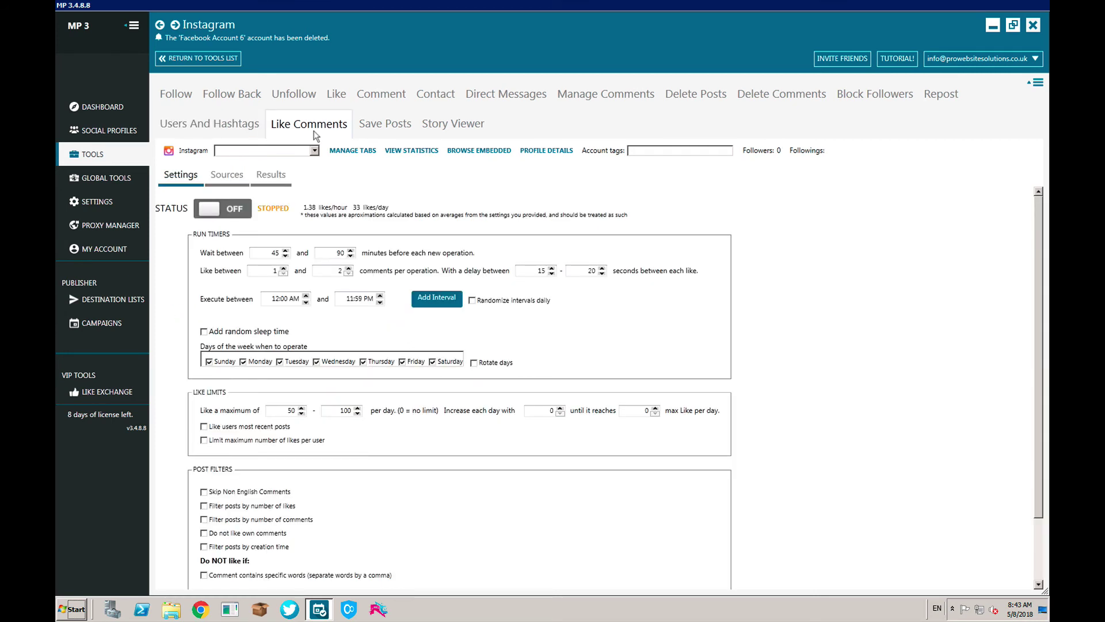
click(374, 127)
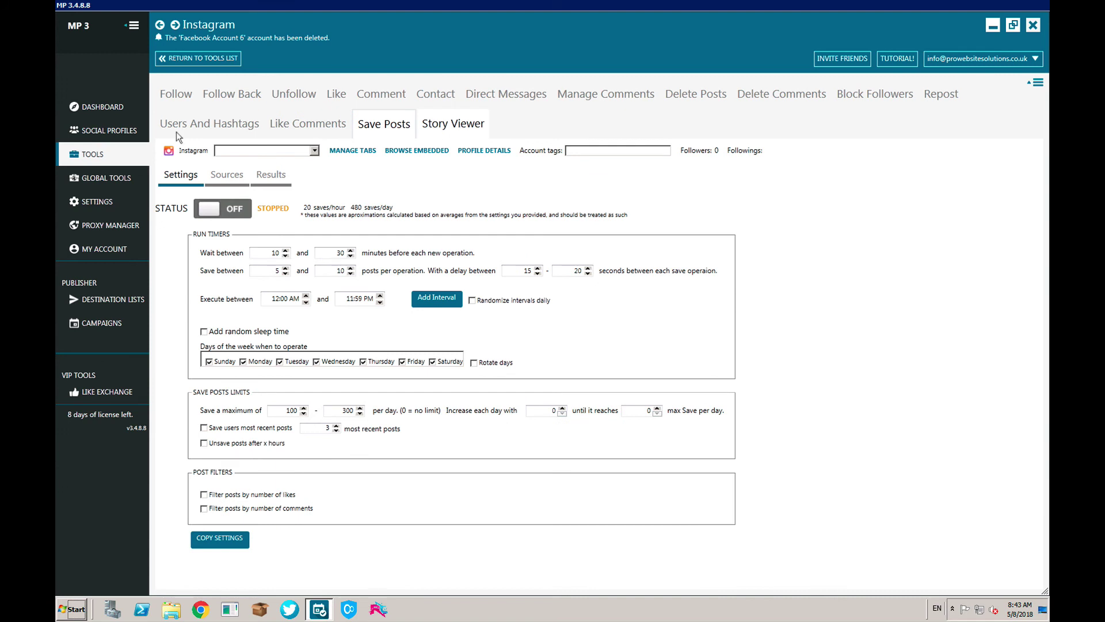
key(ctrl+Tab)
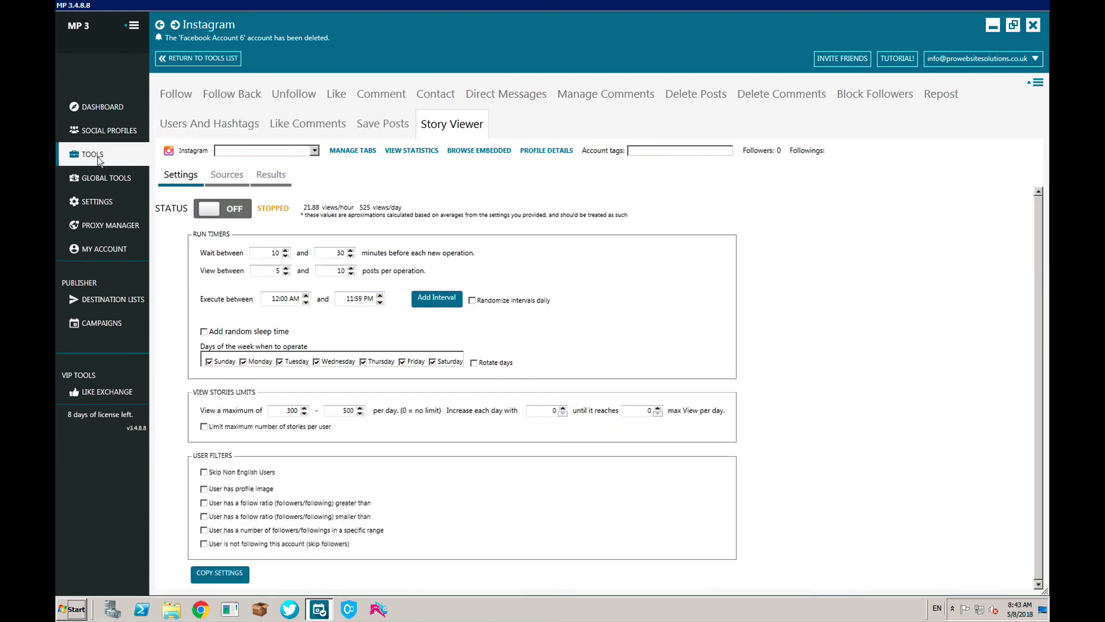
- Open the YouTube account's tools and examine the Follow, Unfollow, Like, Like Comments and Full Browser Experience settings
click(99, 157)
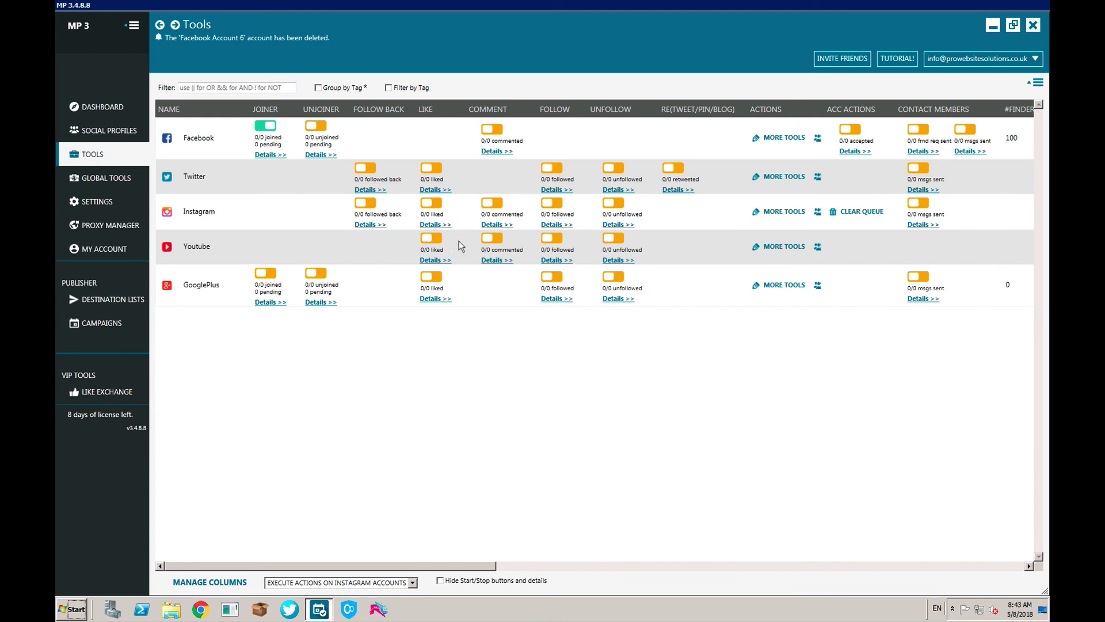
click(773, 247)
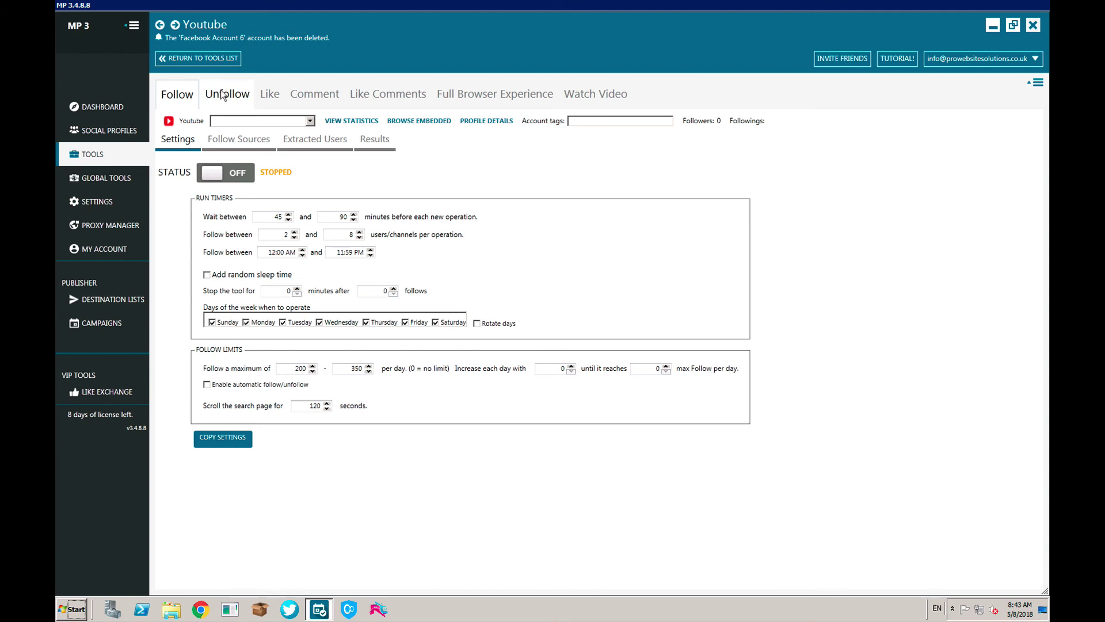
click(233, 97)
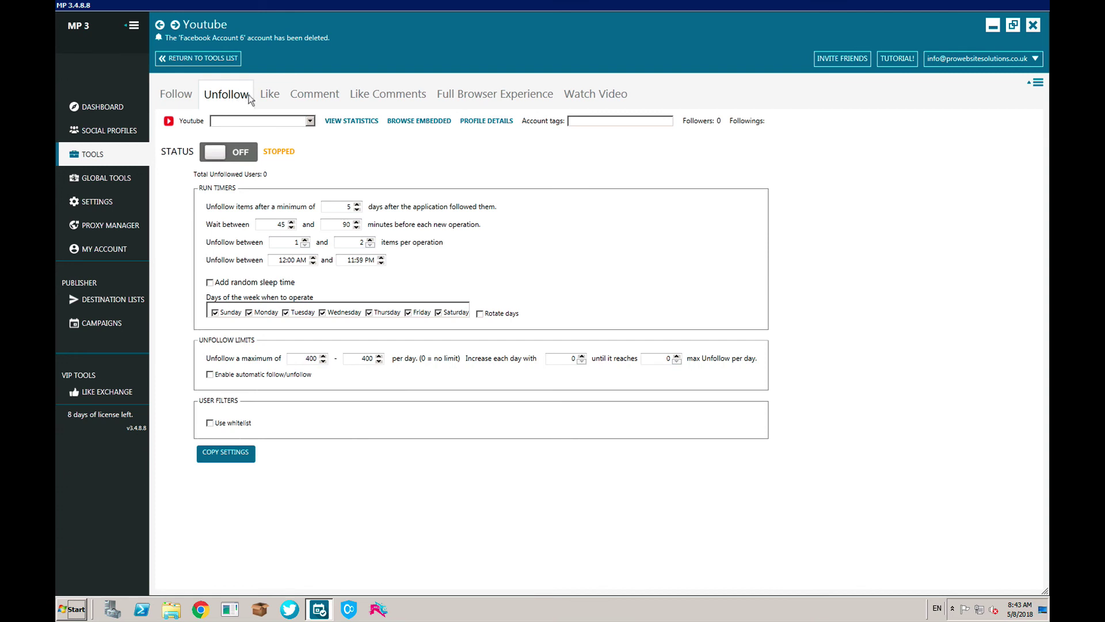
click(281, 94)
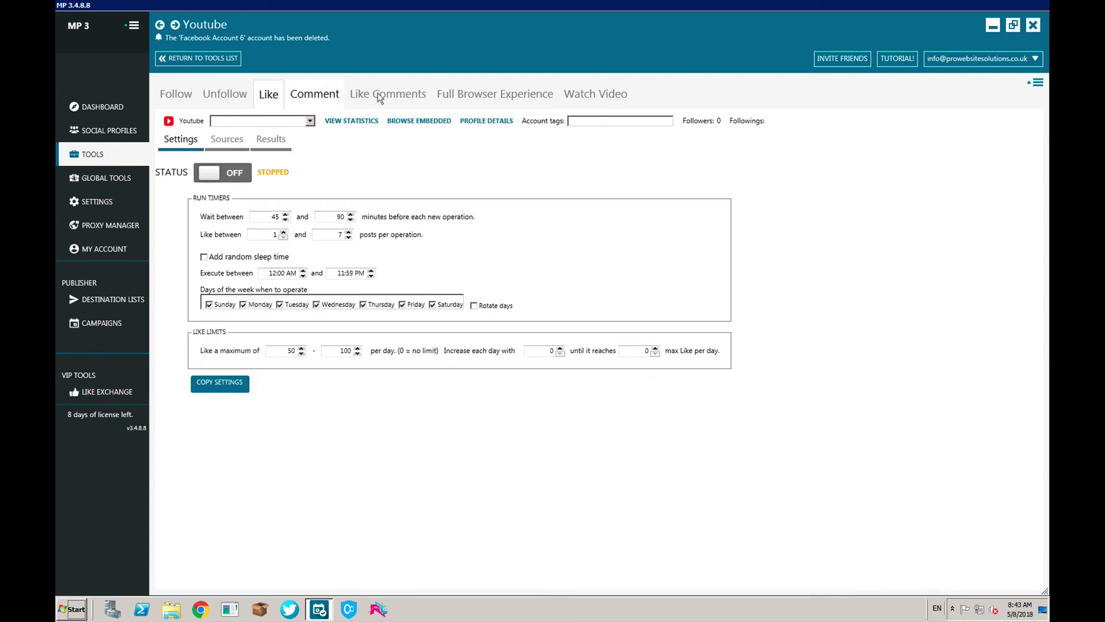
click(403, 98)
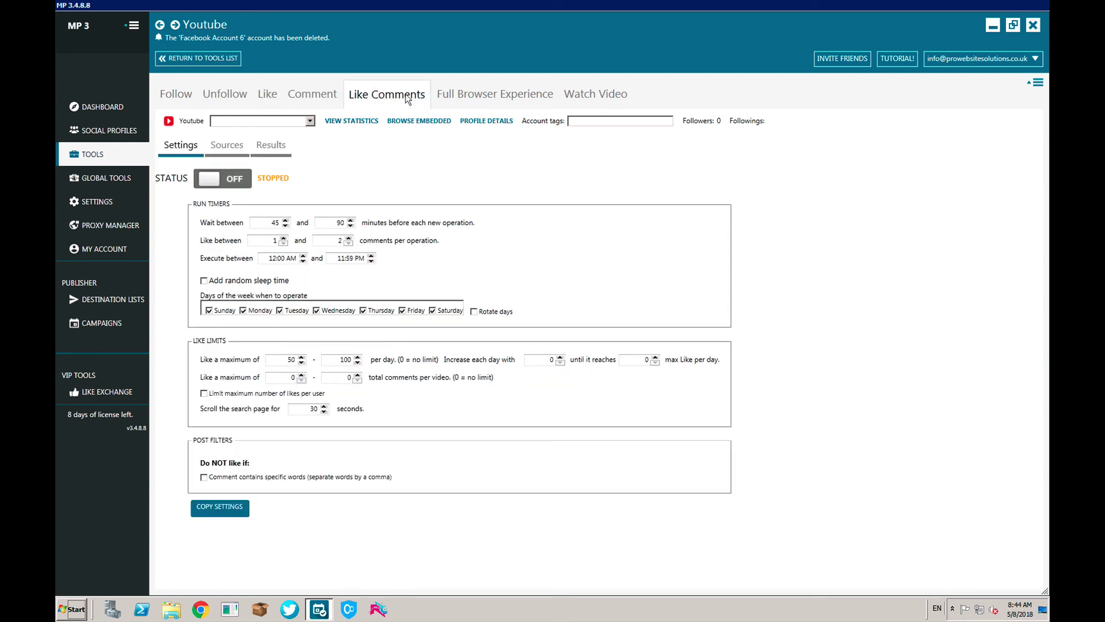
click(492, 99)
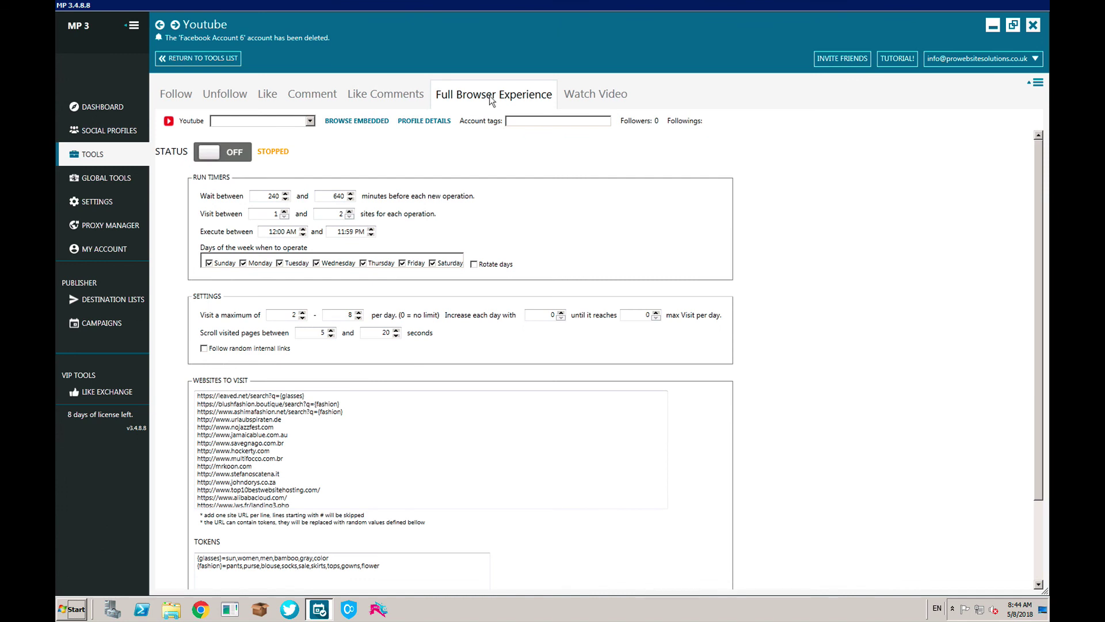
- Enable the View specific videos and Watch videos from User/Channel sources for YouTube's Watch Video tool, and return to its Follow settings
click(591, 98)
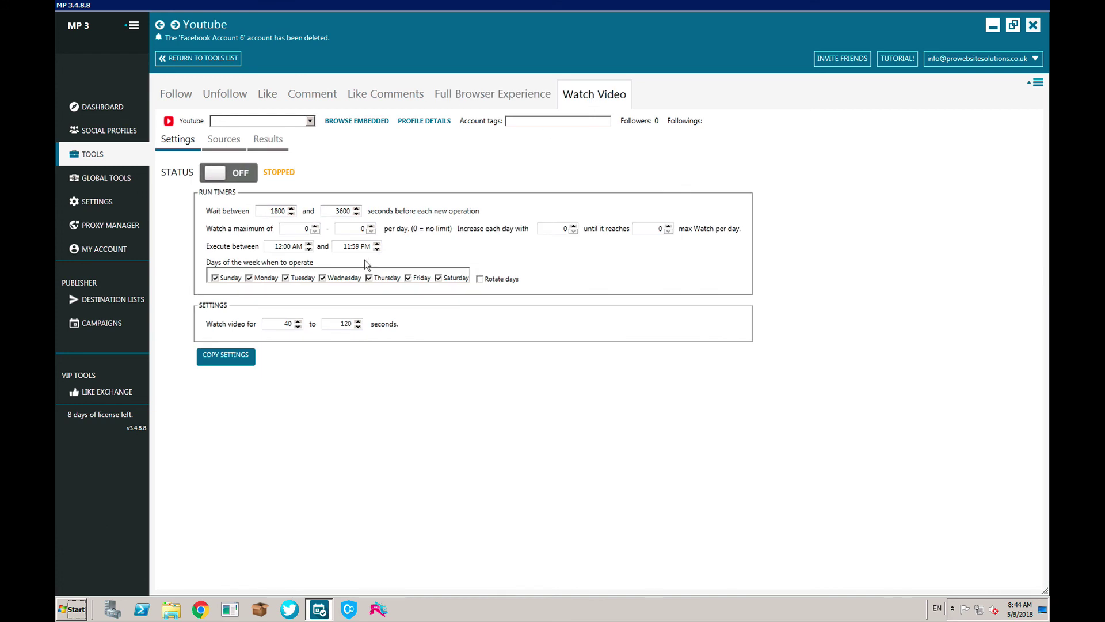
click(229, 144)
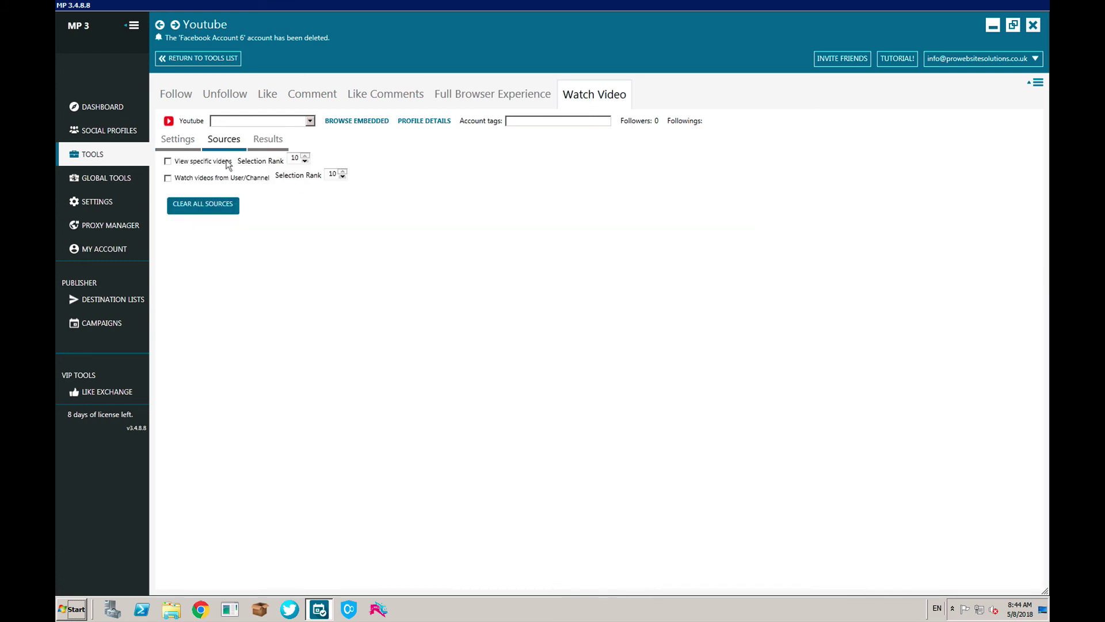
click(228, 162)
click(279, 200)
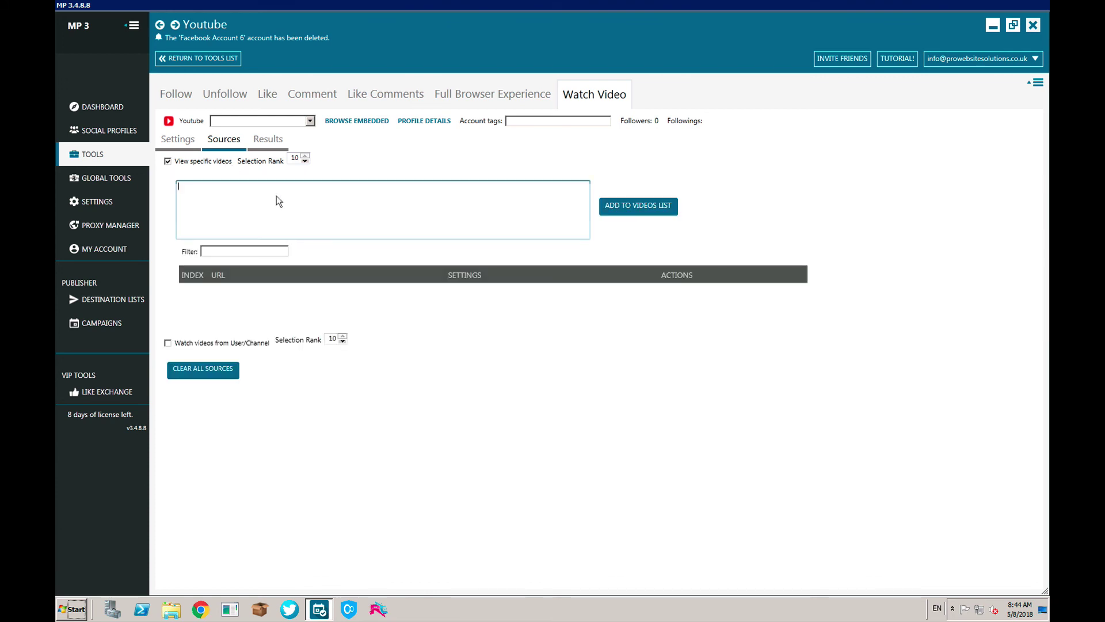
click(219, 343)
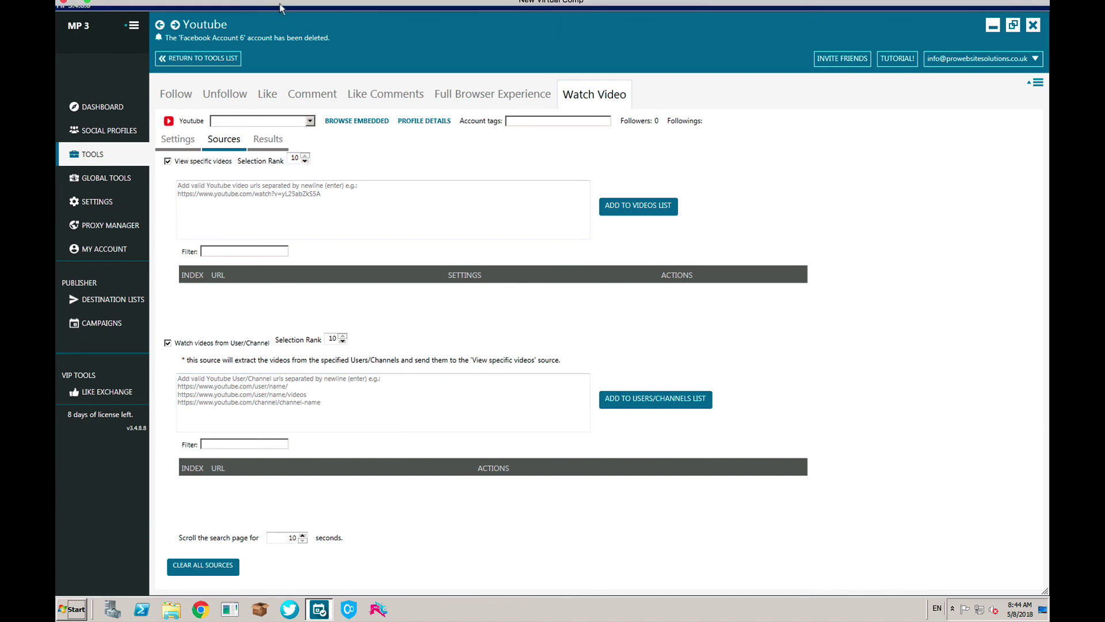
click(187, 97)
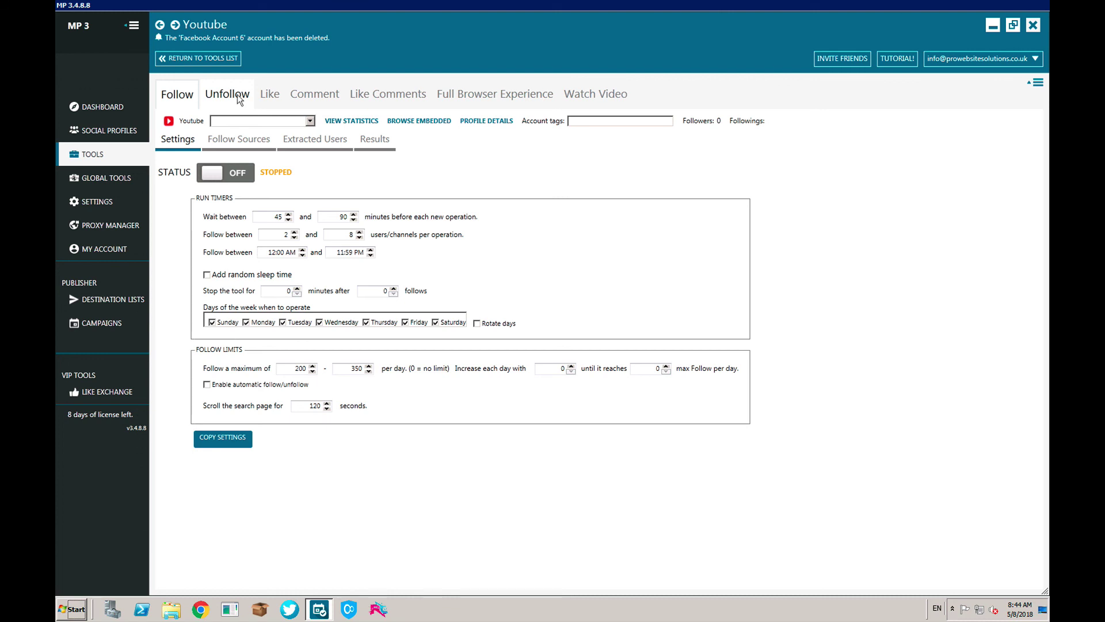
- Open the GooglePlus account's tools and examine the group Finder, Joiner, UnJoiner, Notifications Off and Follow tools
click(109, 162)
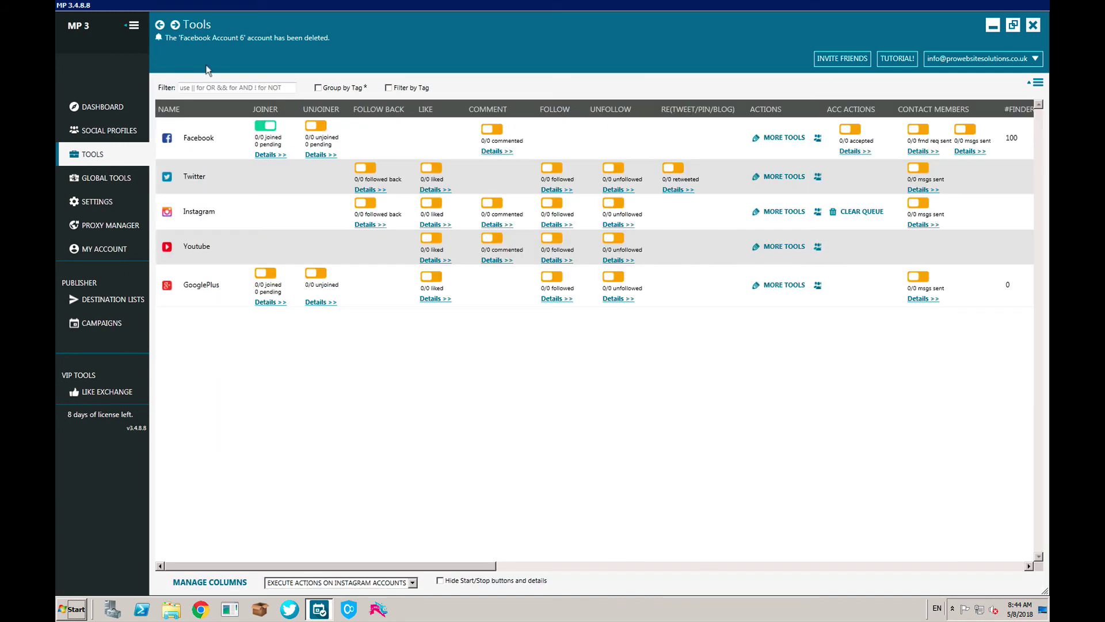
click(783, 286)
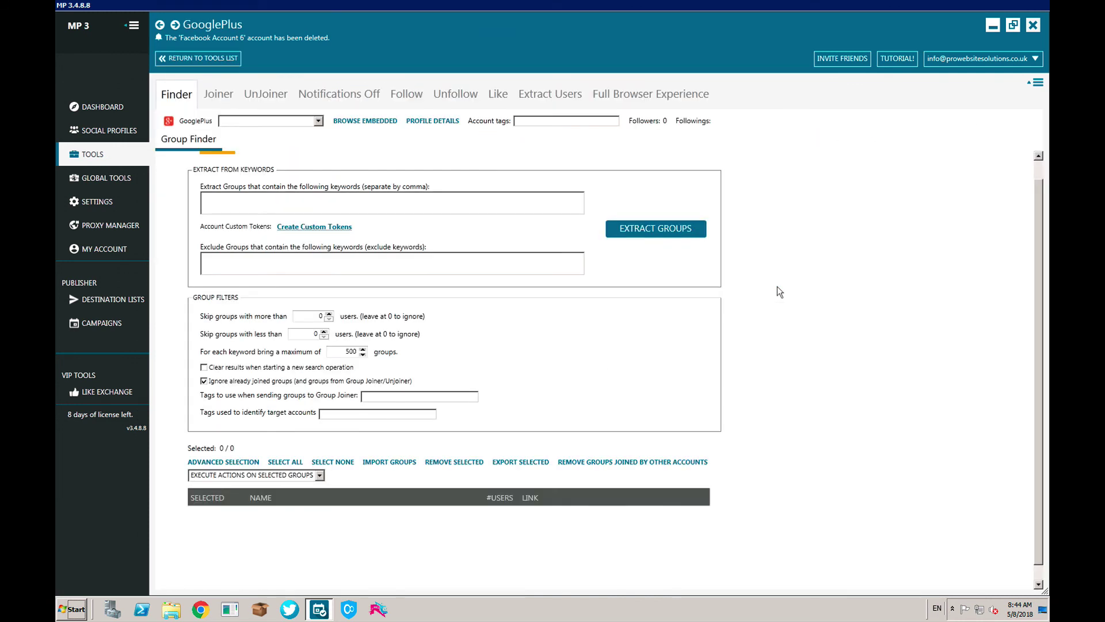
click(221, 94)
click(264, 93)
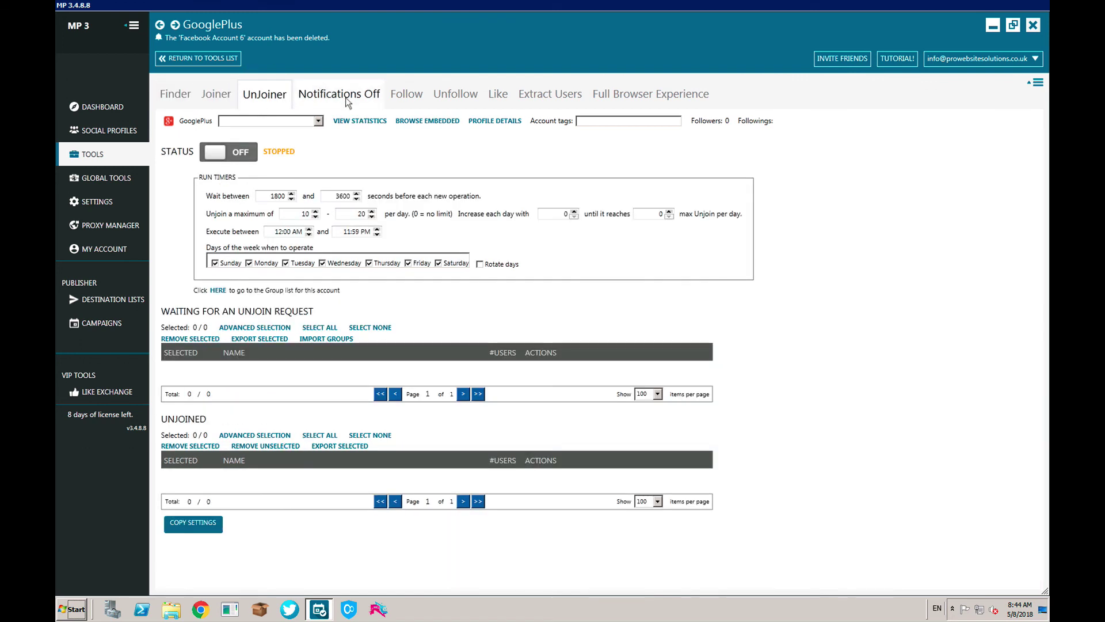
click(347, 101)
click(415, 99)
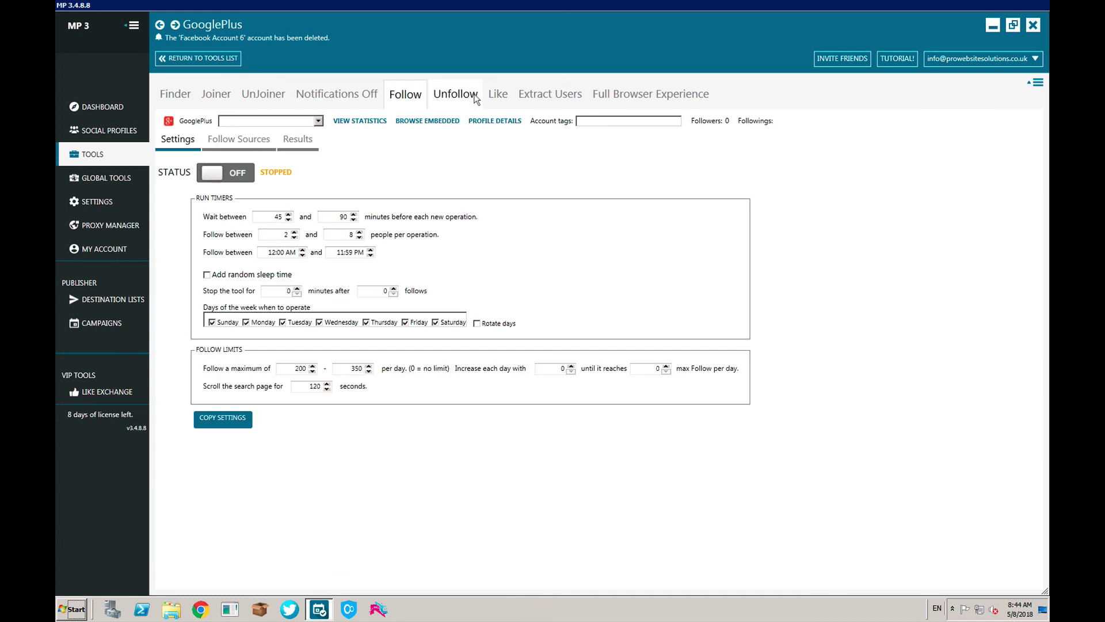
- Examine GooglePlus's Unfollow, Like, Extract Users and Full Browser Experience tools
click(476, 97)
click(499, 95)
click(642, 98)
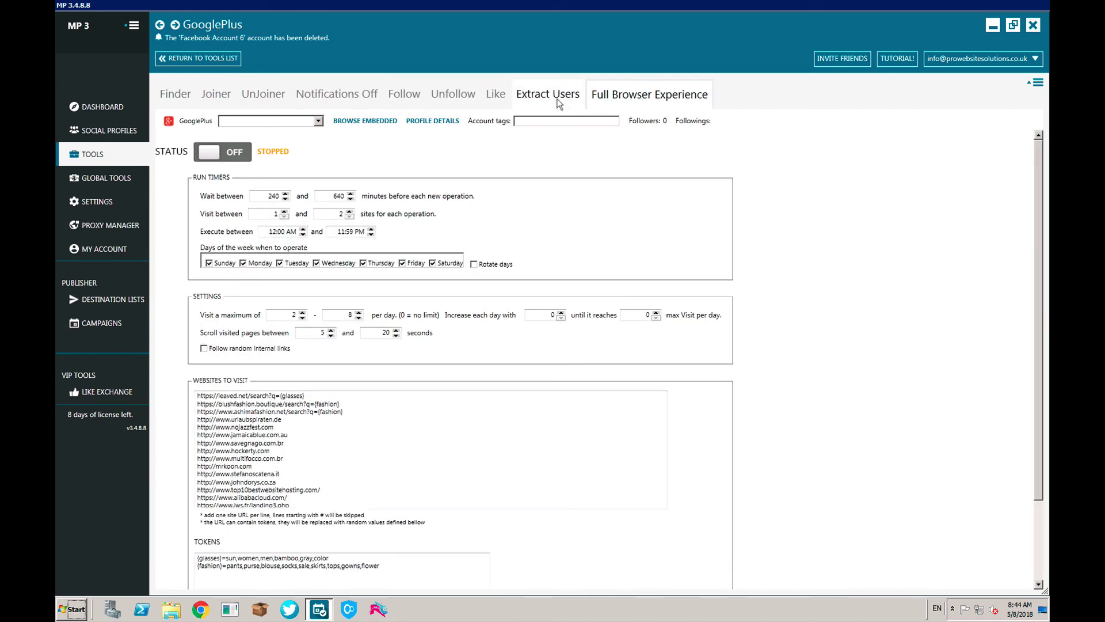
click(559, 104)
click(624, 102)
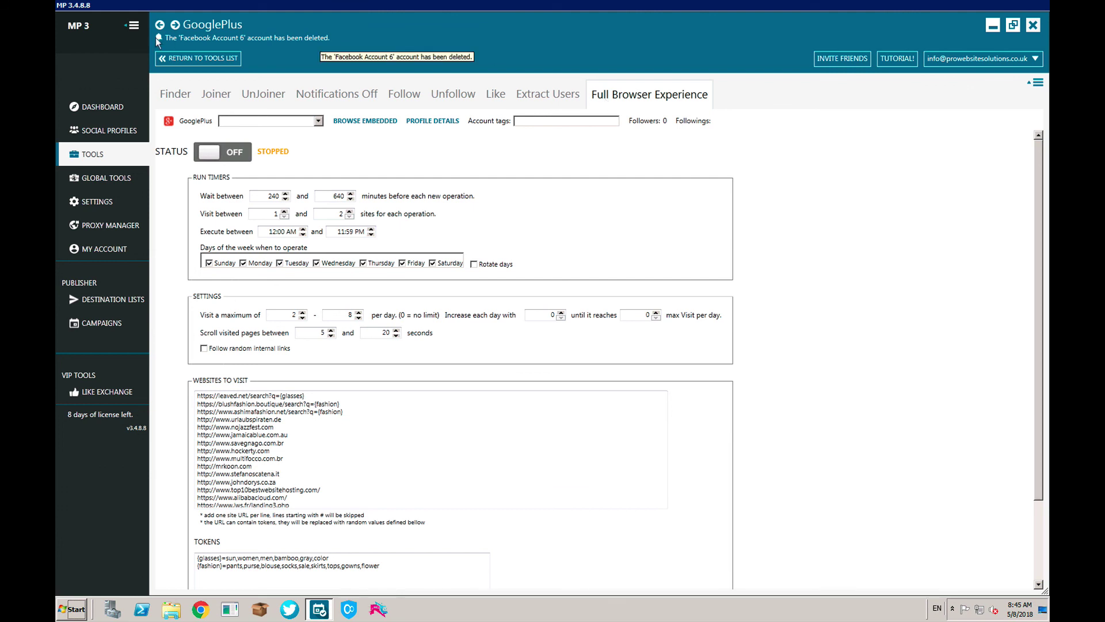
- Look through the Global Tools, the software settings, the Proxy Manager and the account's subscription options
click(116, 180)
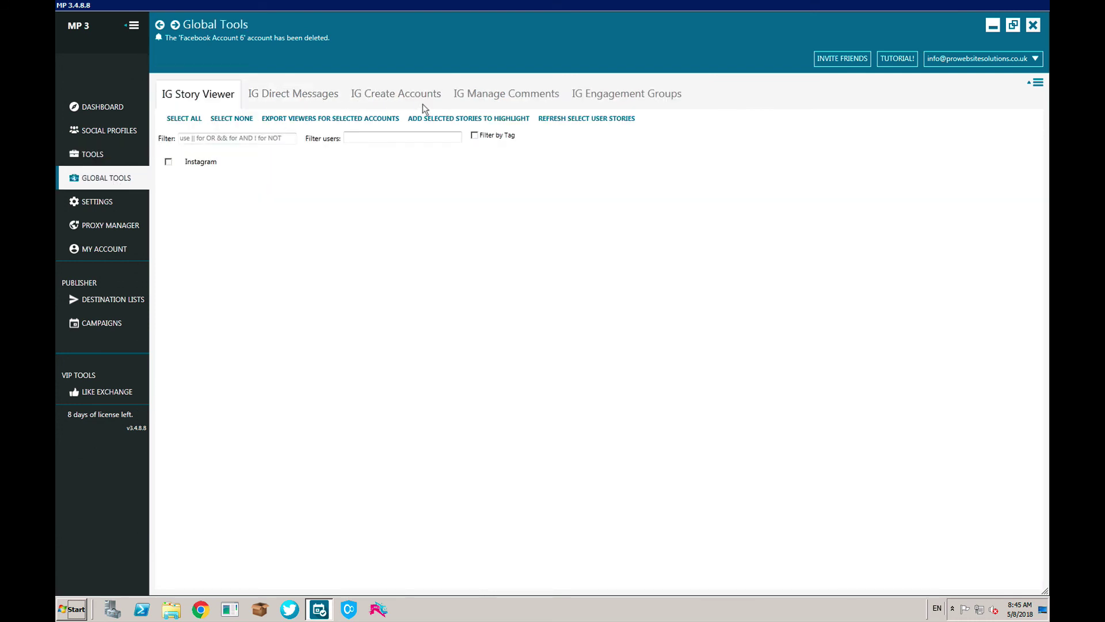
click(96, 202)
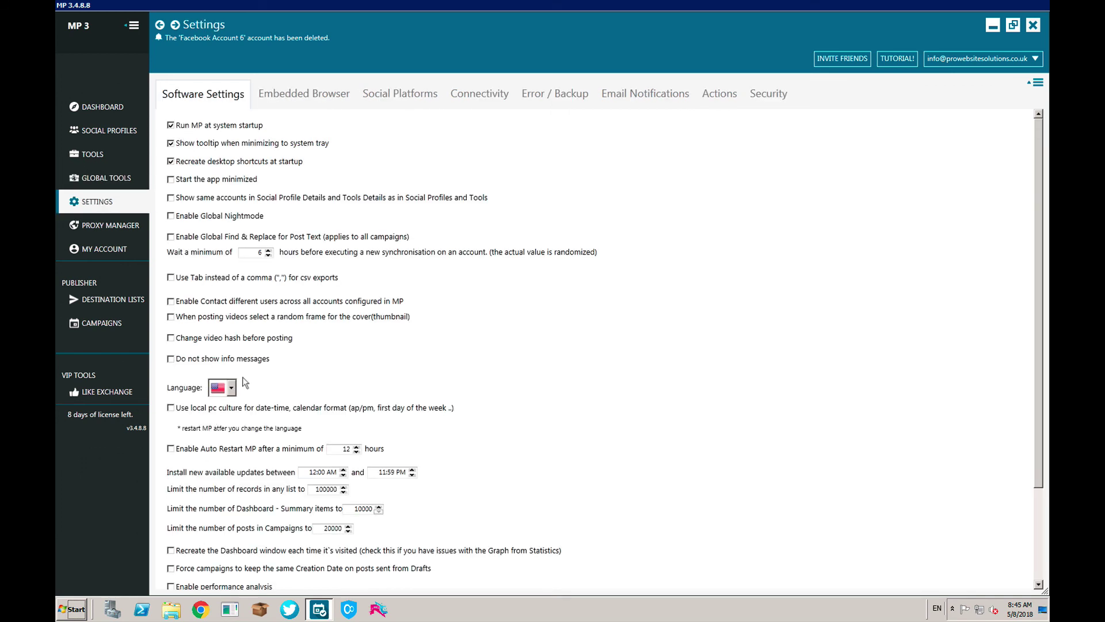
click(111, 227)
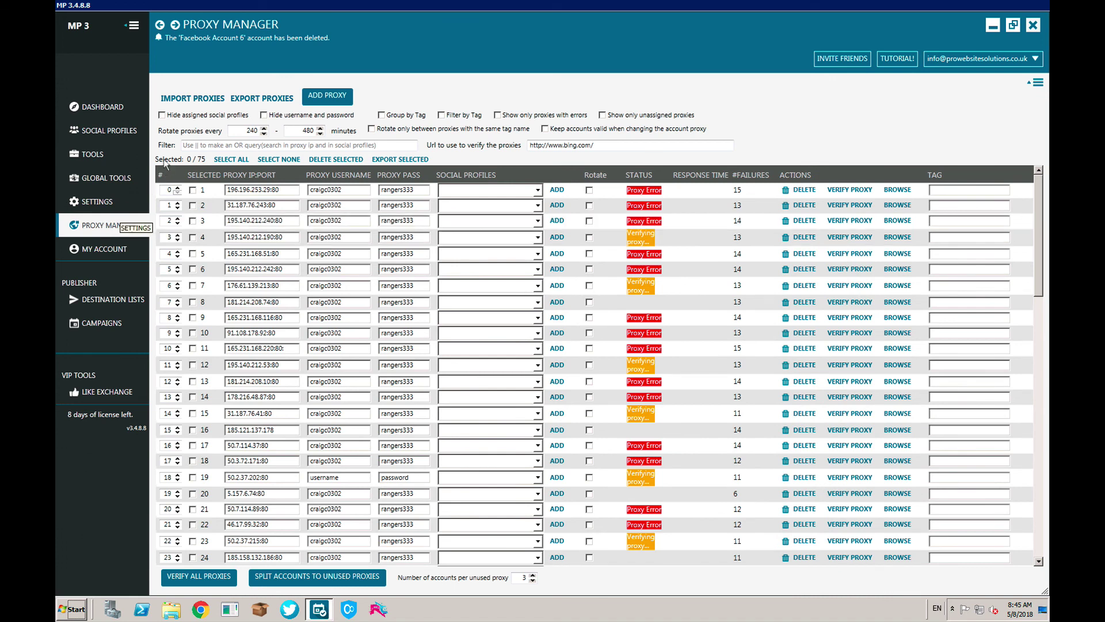
click(110, 249)
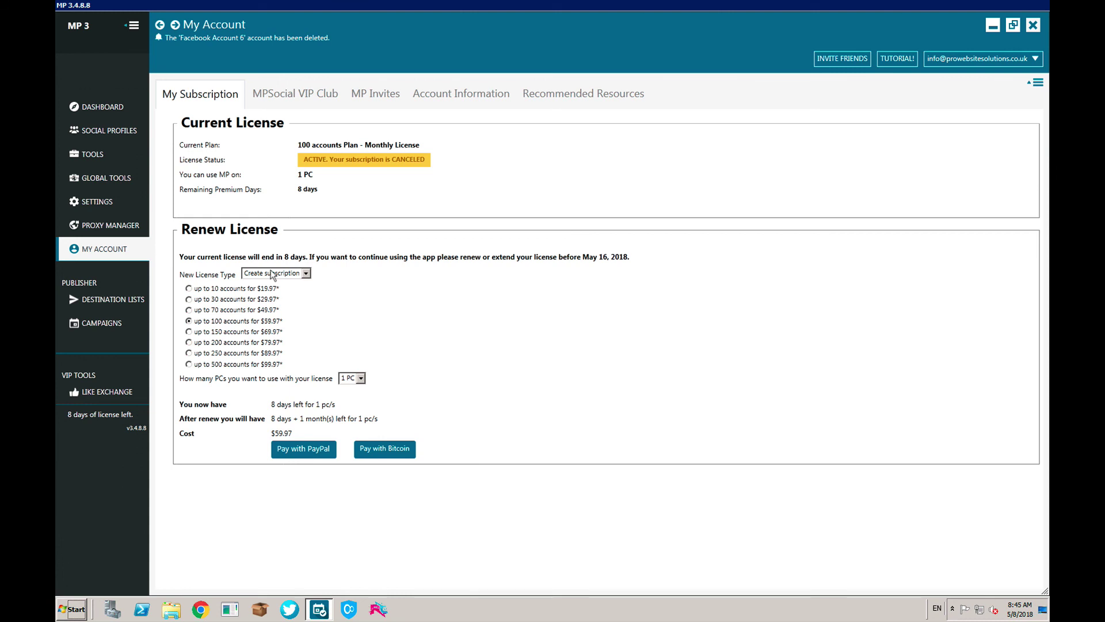
- Review the publisher's Destination Lists and Campaigns and the Like Exchange settings, and return to the dashboard's What's new change log
click(105, 304)
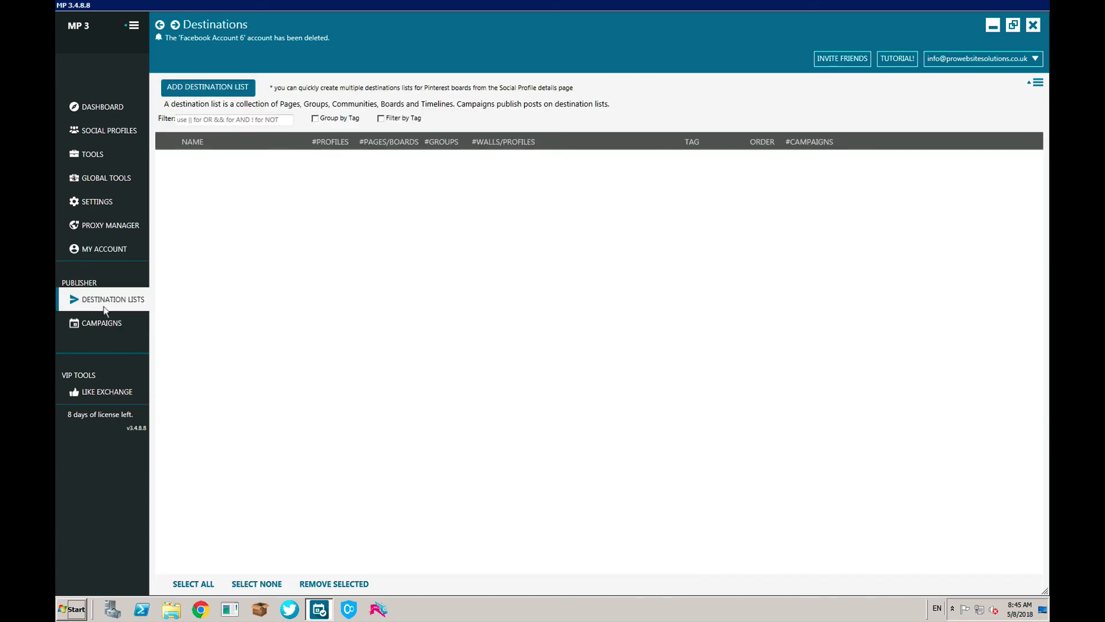
click(108, 324)
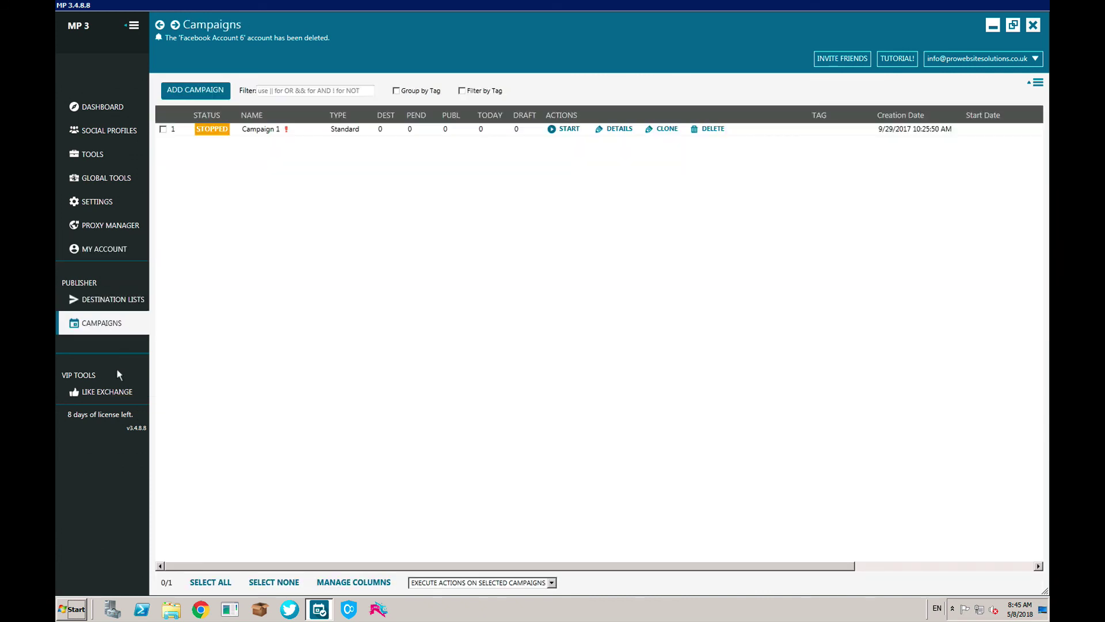
click(109, 396)
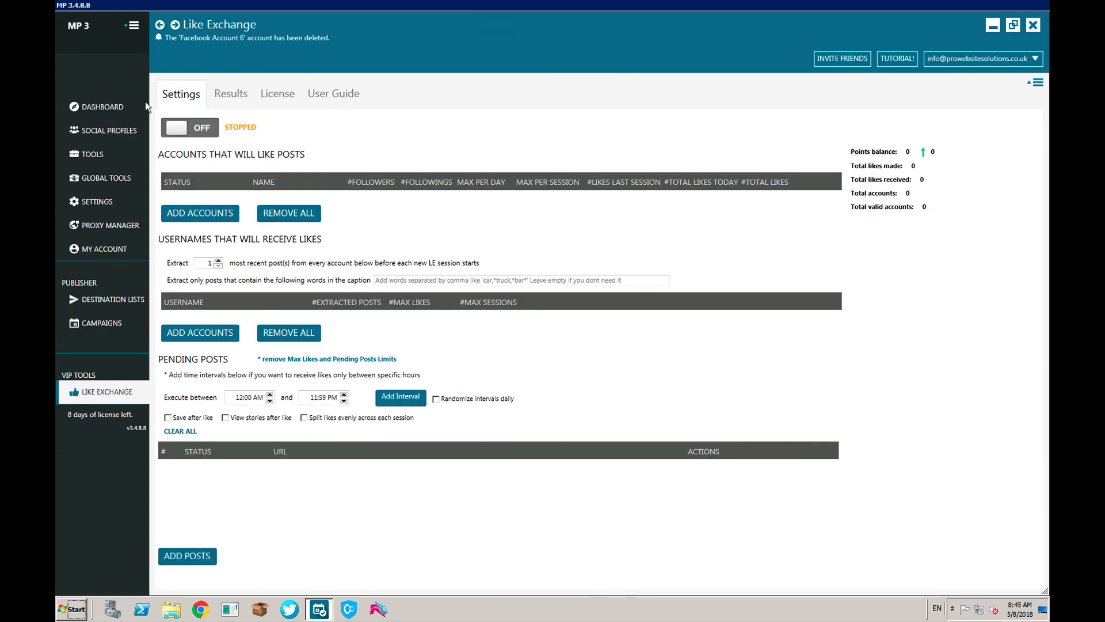
click(105, 105)
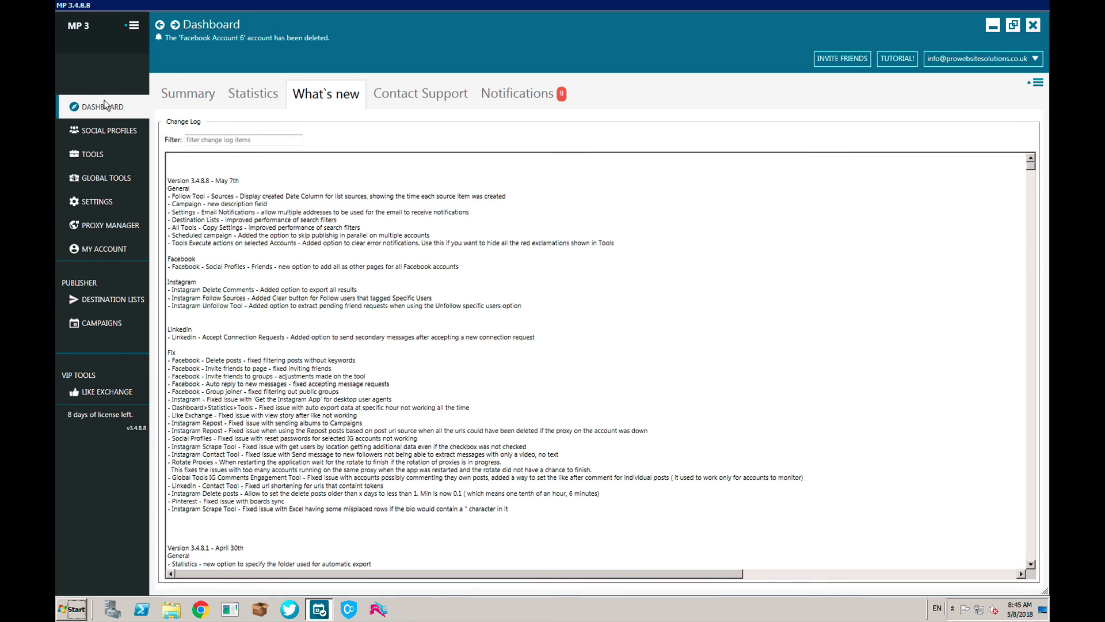
mouse_move(488, 5)
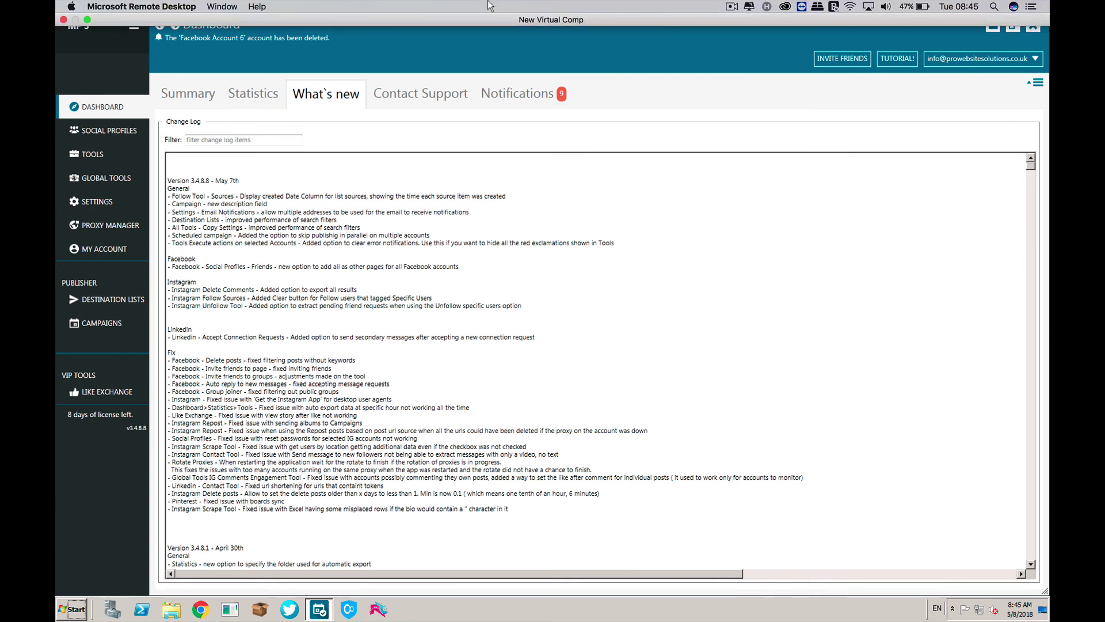